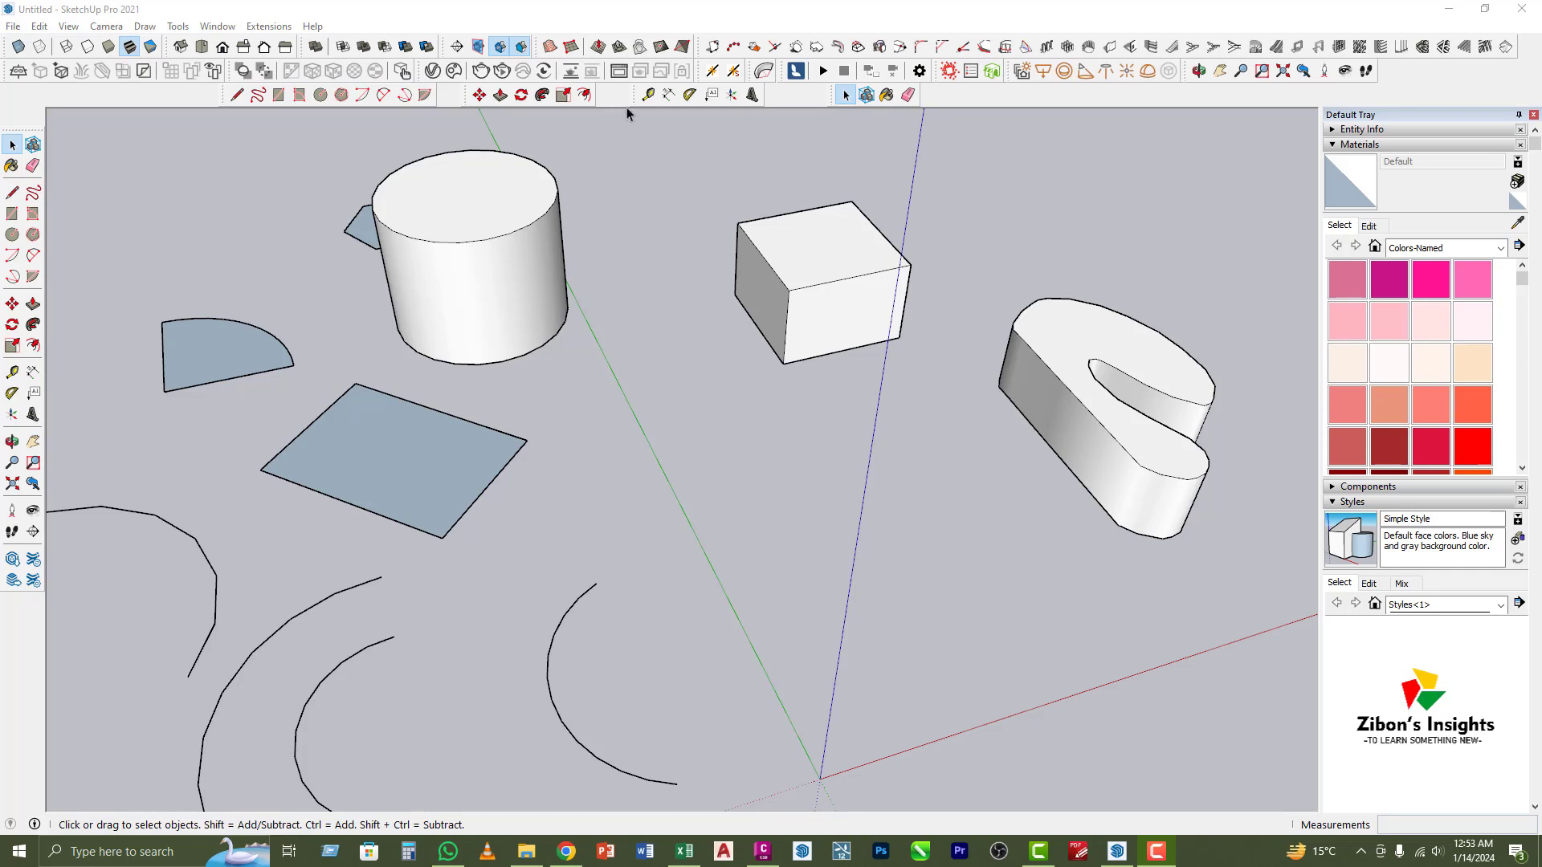
# - Undock the Construction toolbar and dock it back among the other toolbars
pyautogui.moveTo(638, 94); pyautogui.dragTo(635, 144)
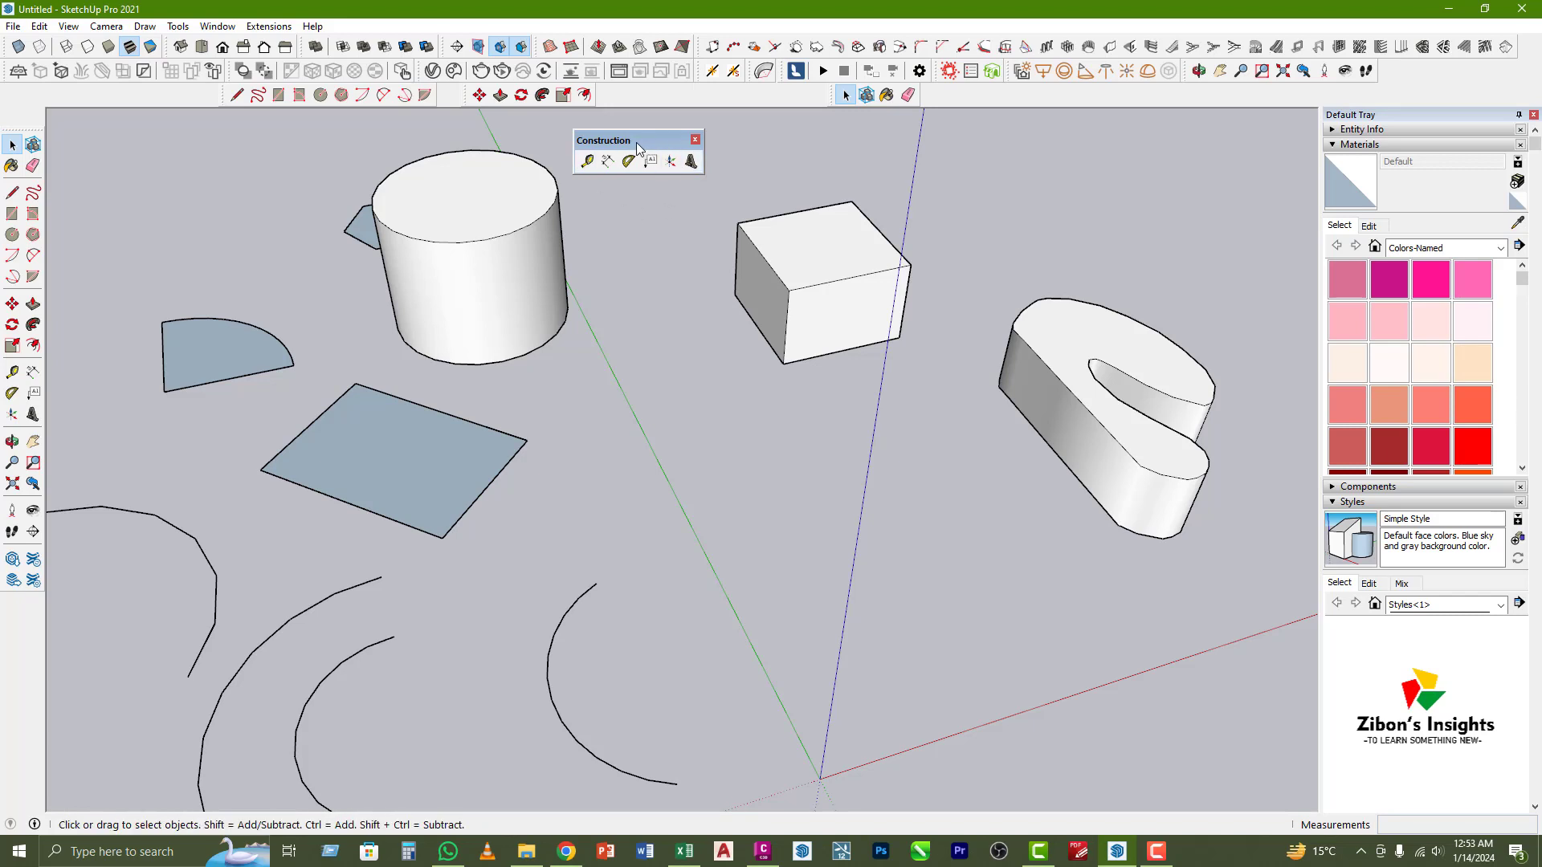
pyautogui.moveTo(648, 133); pyautogui.dragTo(682, 92)
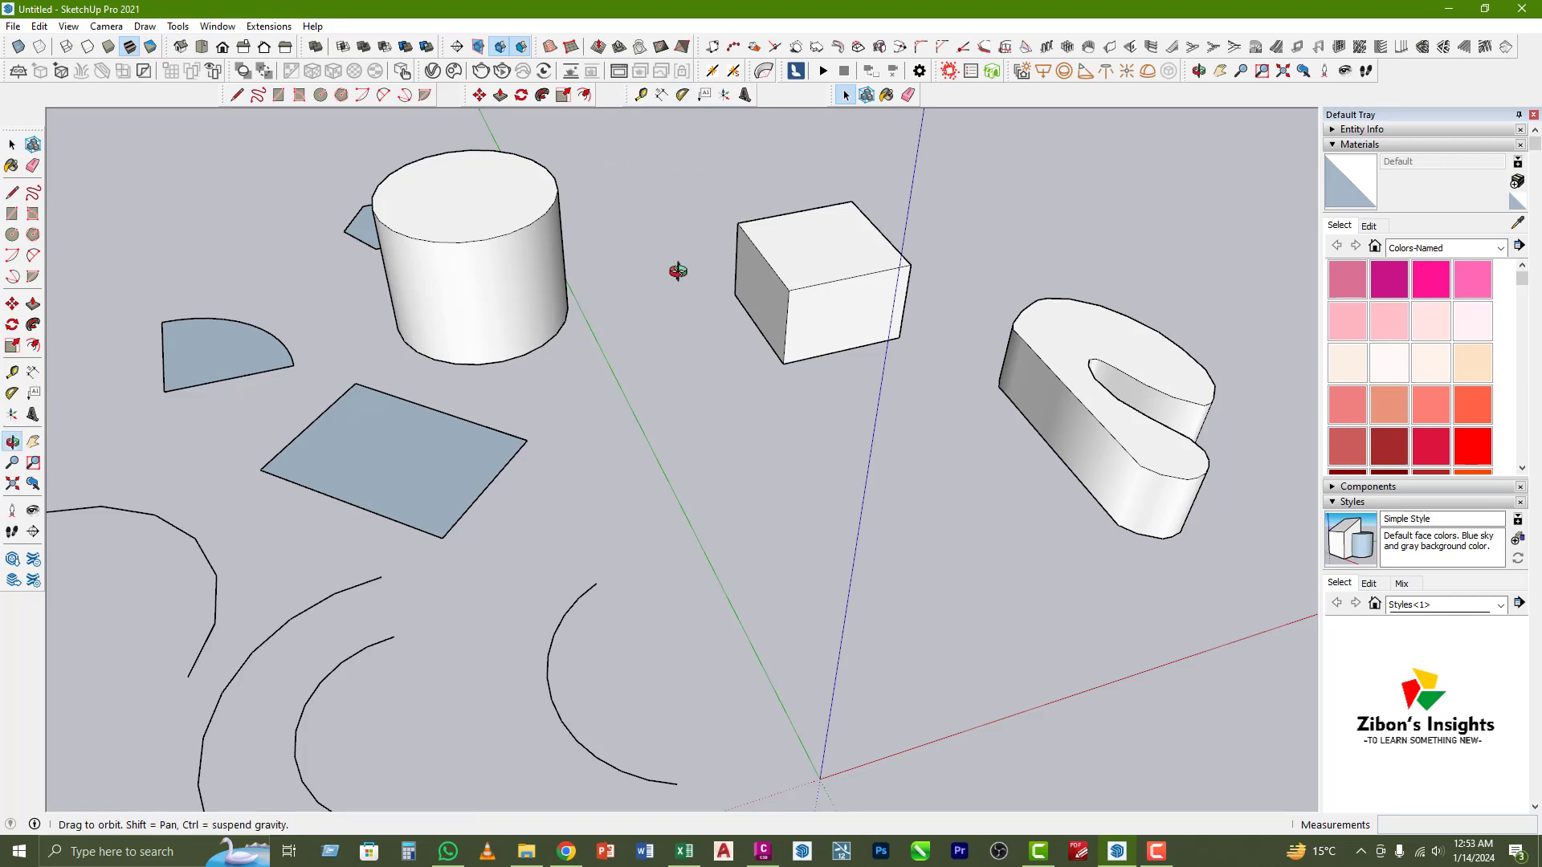
pyautogui.moveTo(674, 268); pyautogui.dragTo(702, 242, button='middle')
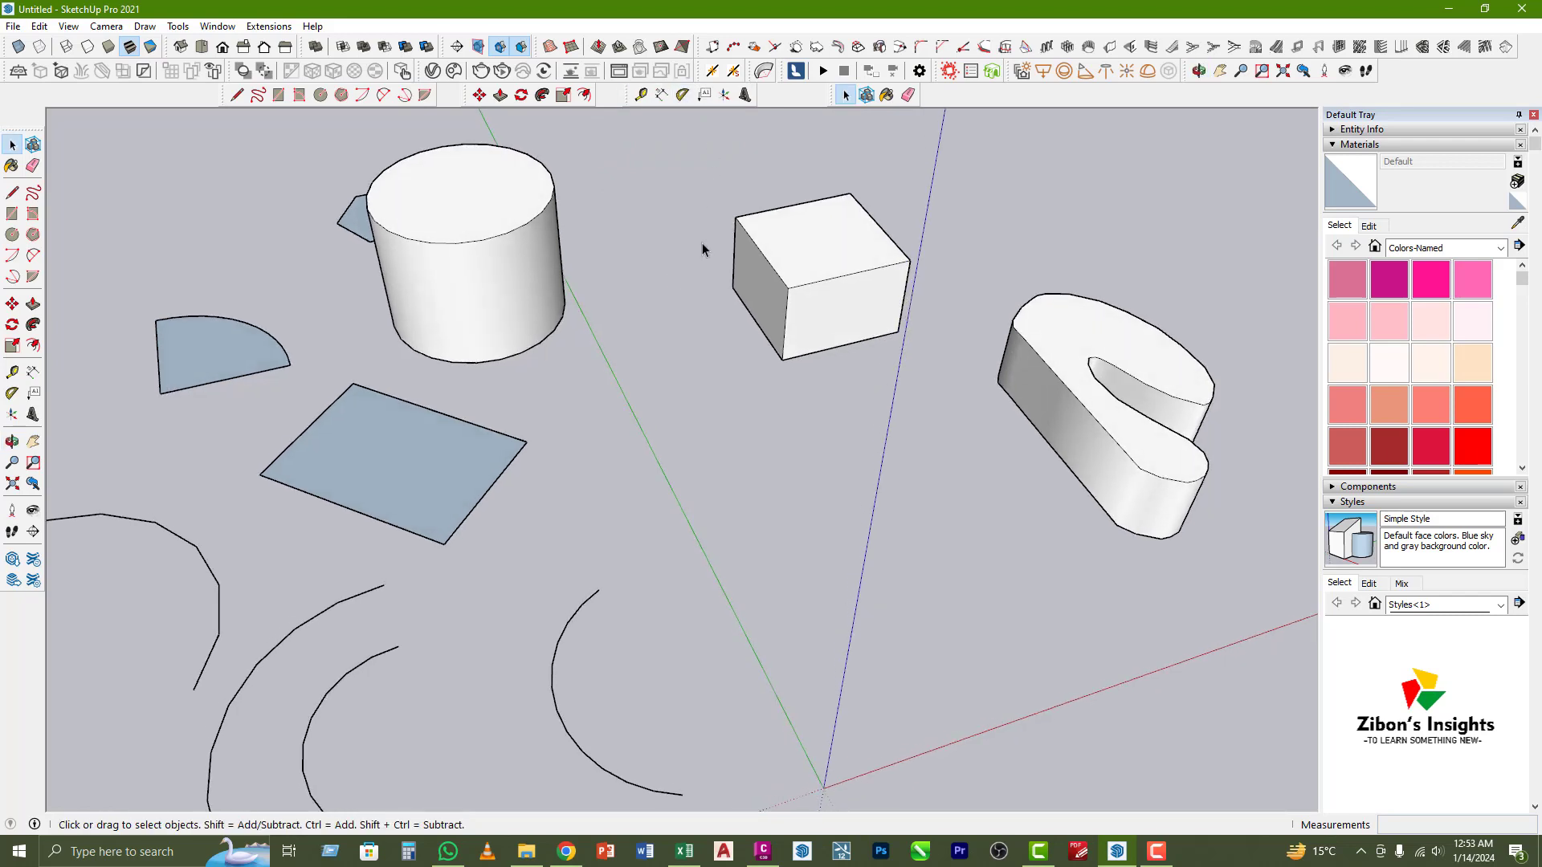
pyautogui.click(641, 95)
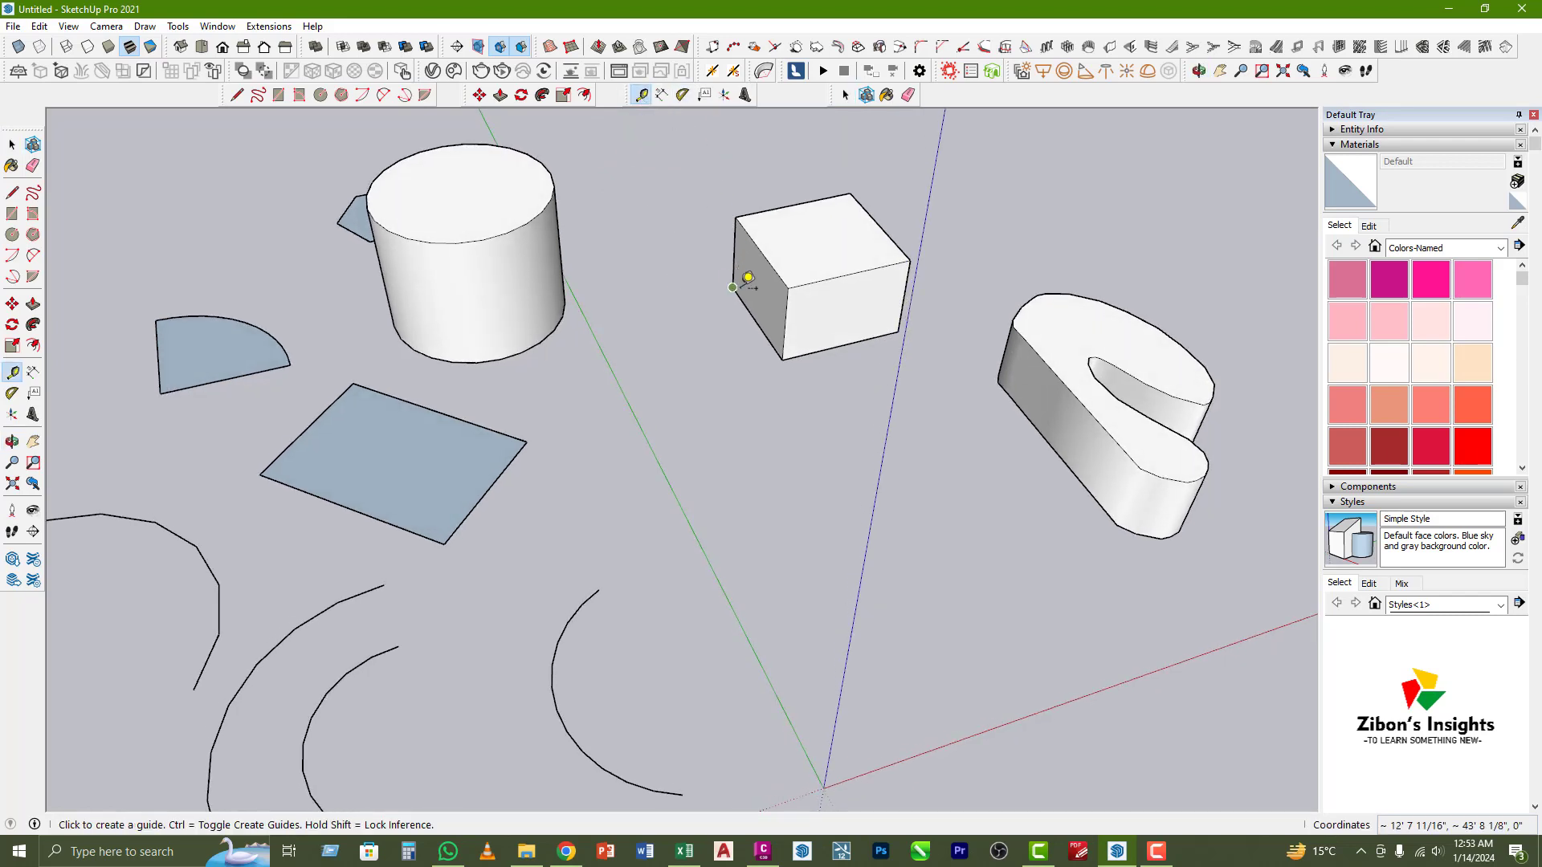
pyautogui.click(739, 299)
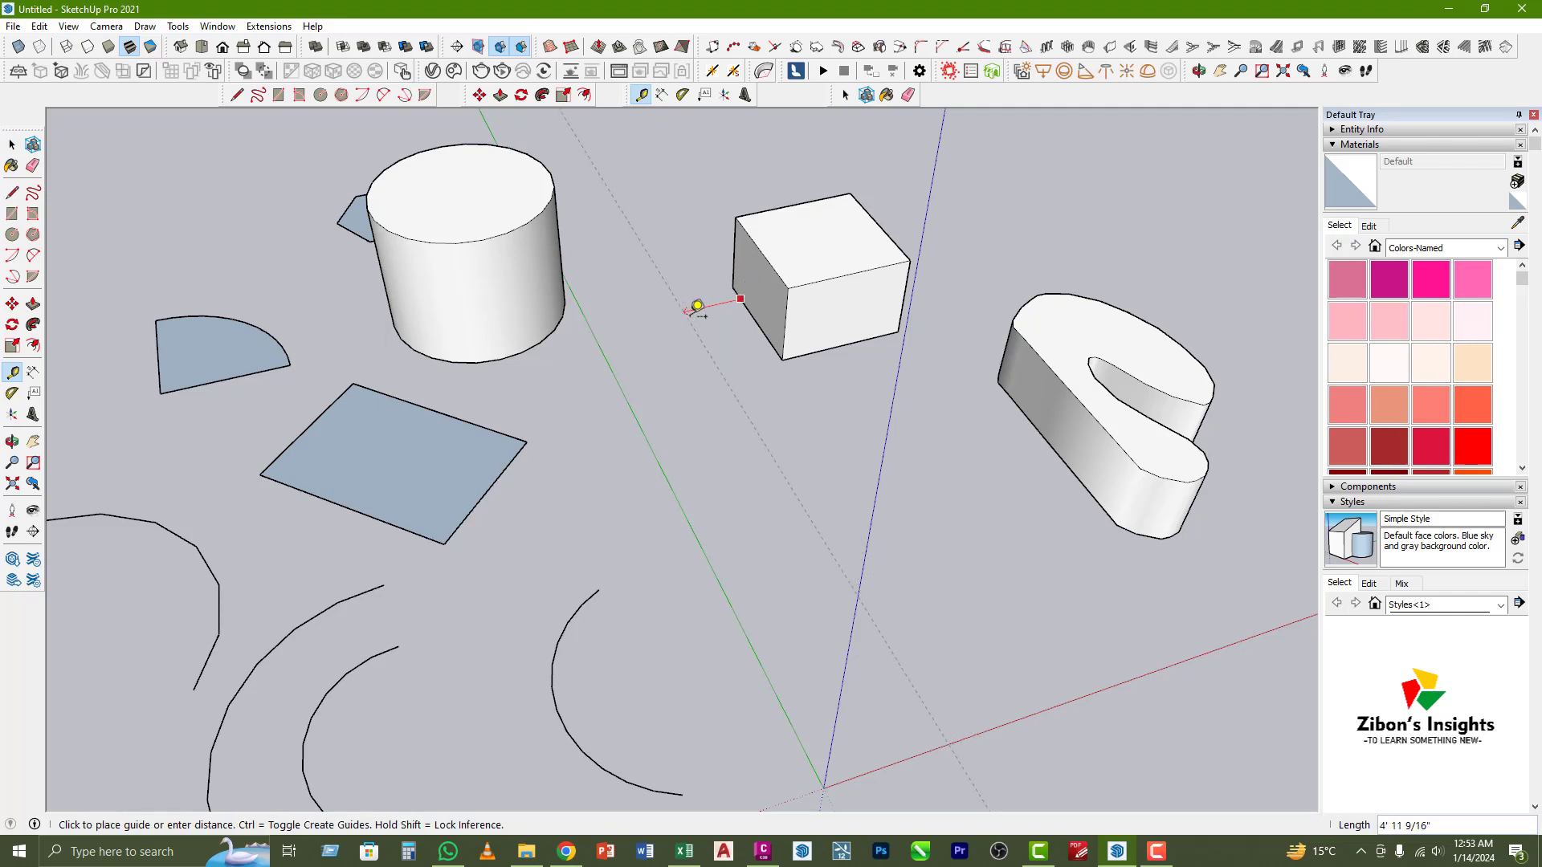
pyautogui.press('space')
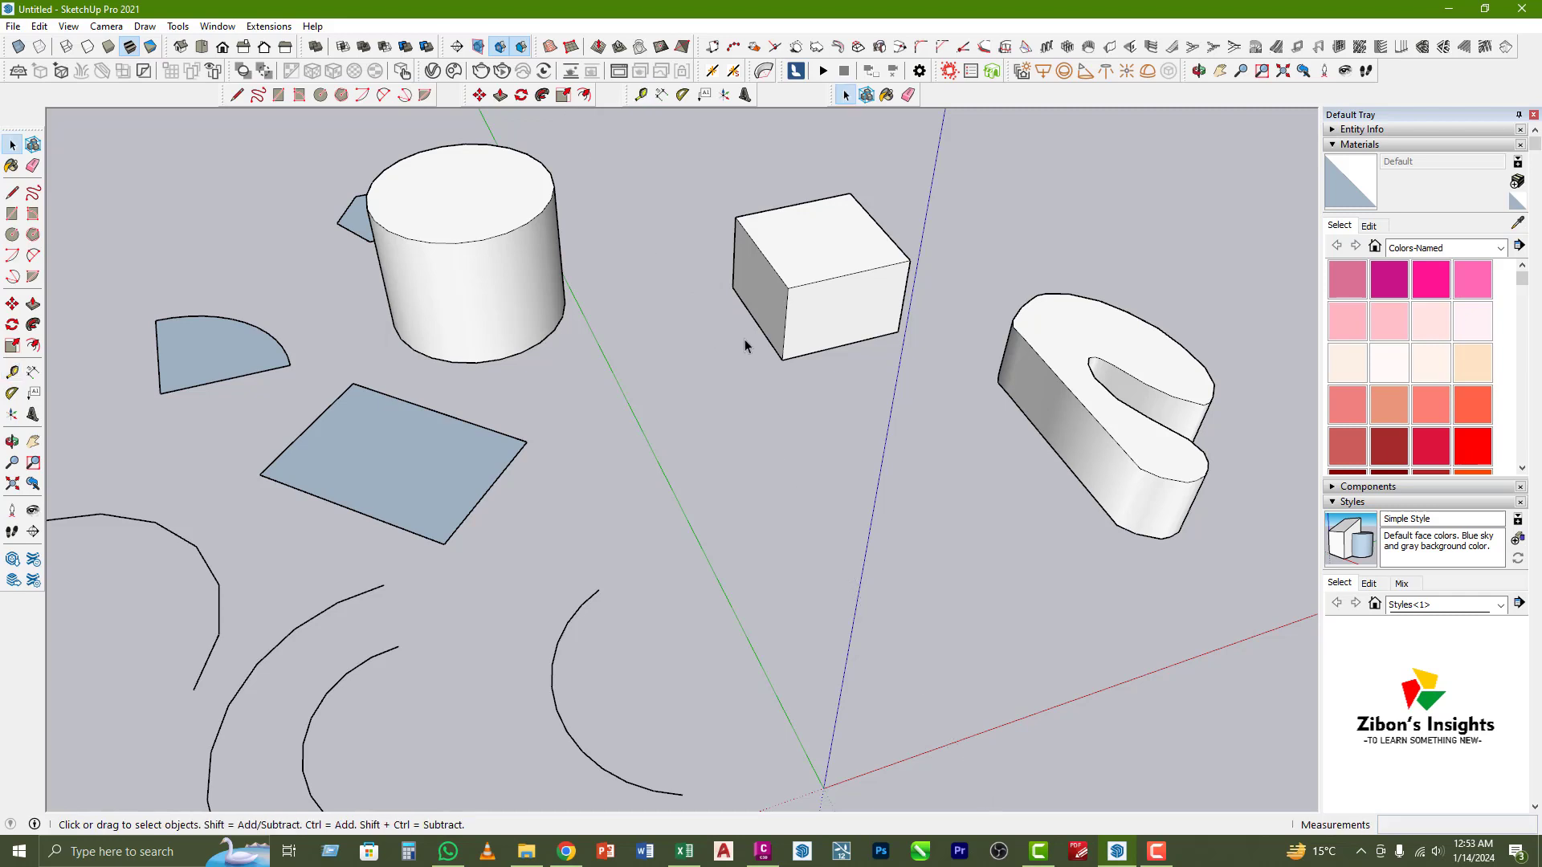
pyautogui.moveTo(744, 341)
pyautogui.mouseDown(button='middle')
pyautogui.moveTo(822, 378)
pyautogui.moveTo(726, 340)
pyautogui.mouseUp(button='middle')
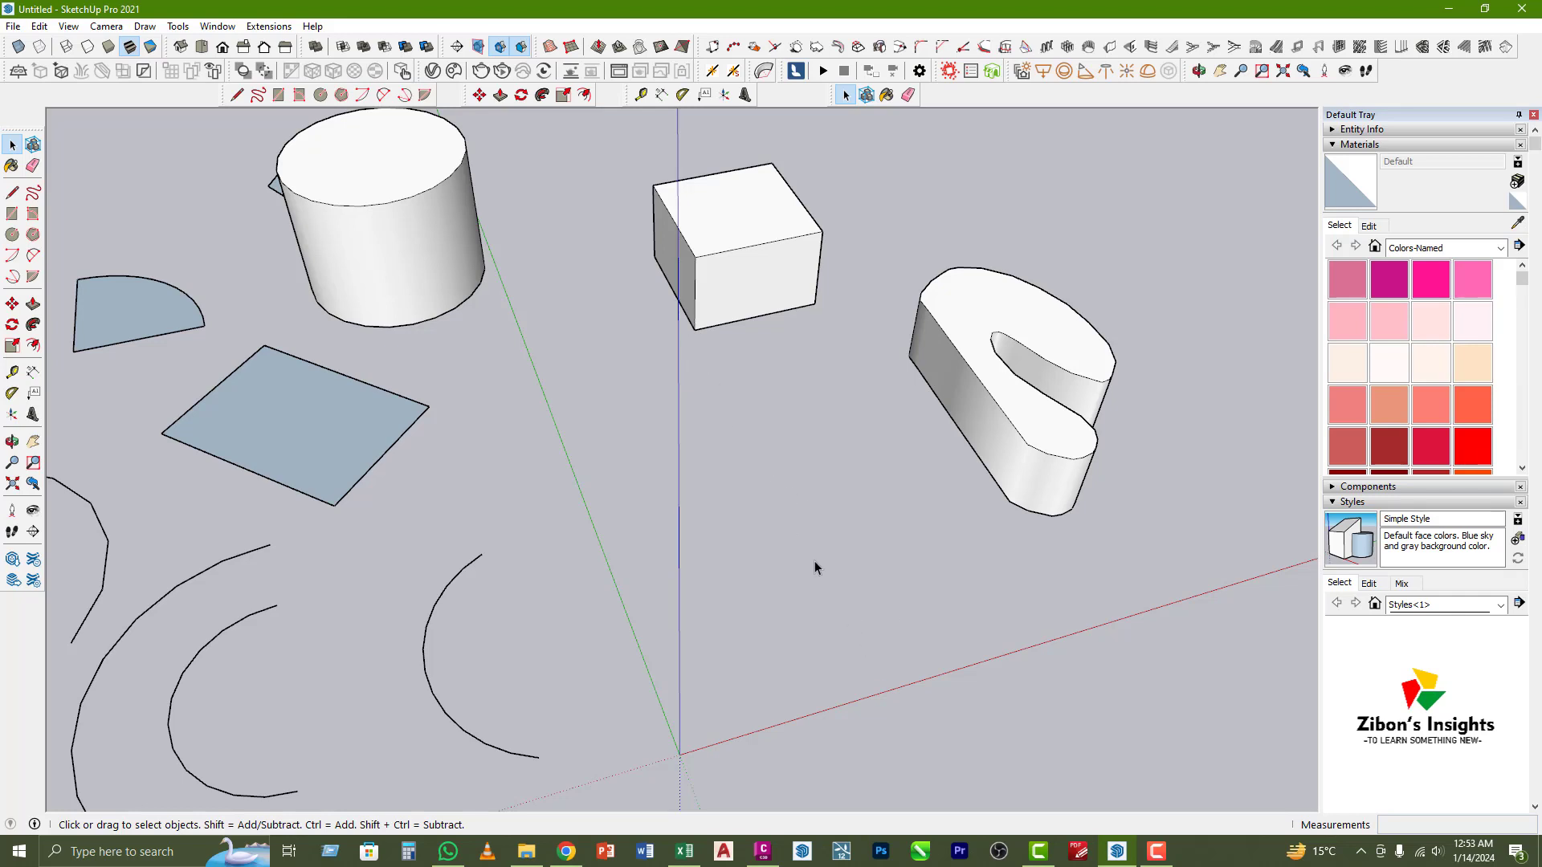
# - Create a Tape Measure guide line along the box's side bottom edge, running through its front bottom corner
pyautogui.press('t')
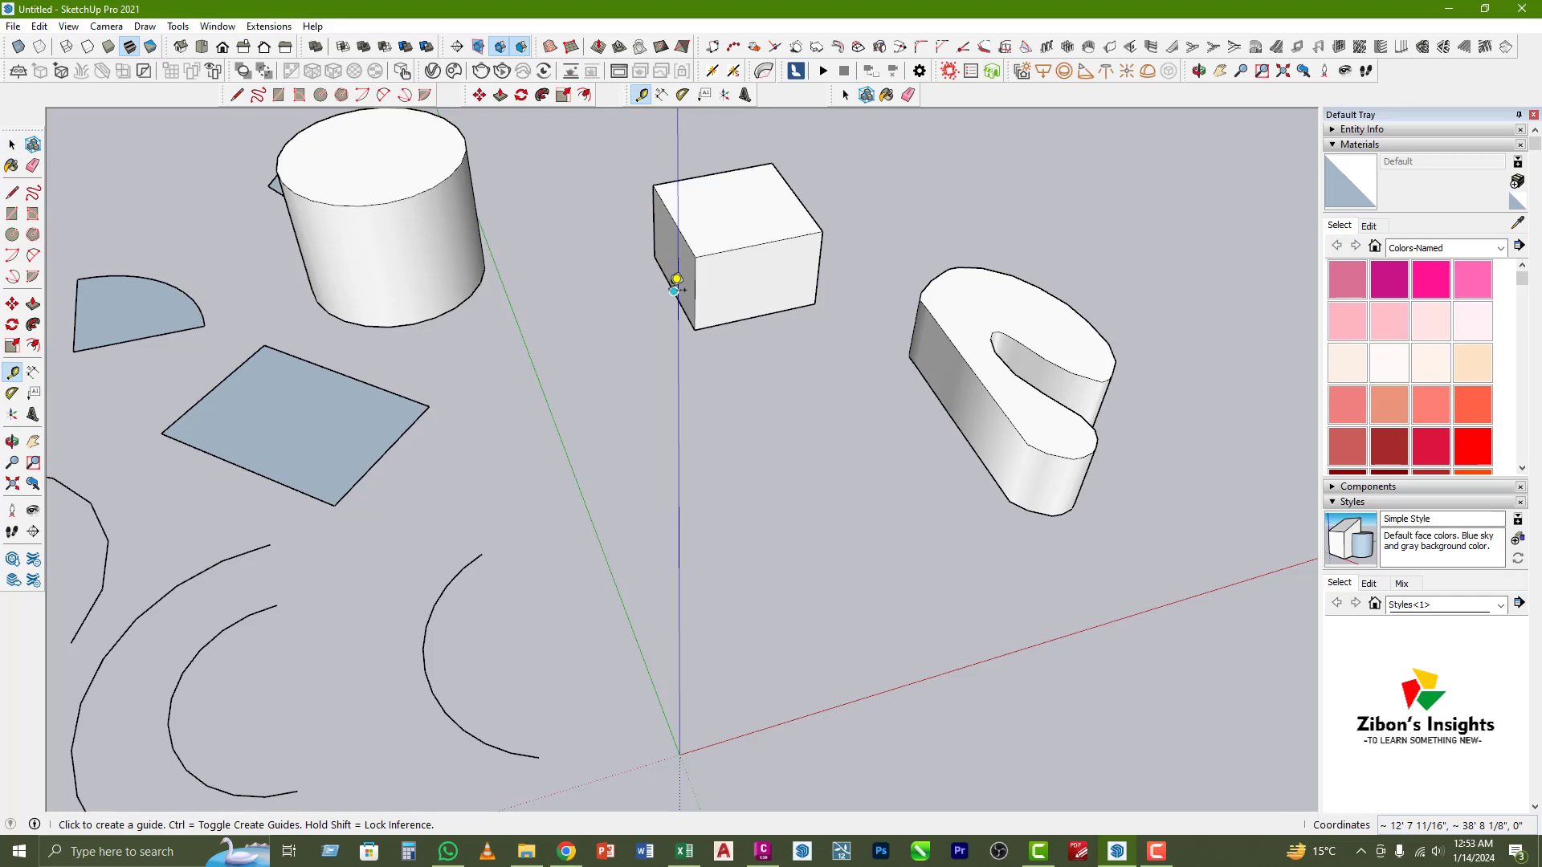
pyautogui.click(675, 289)
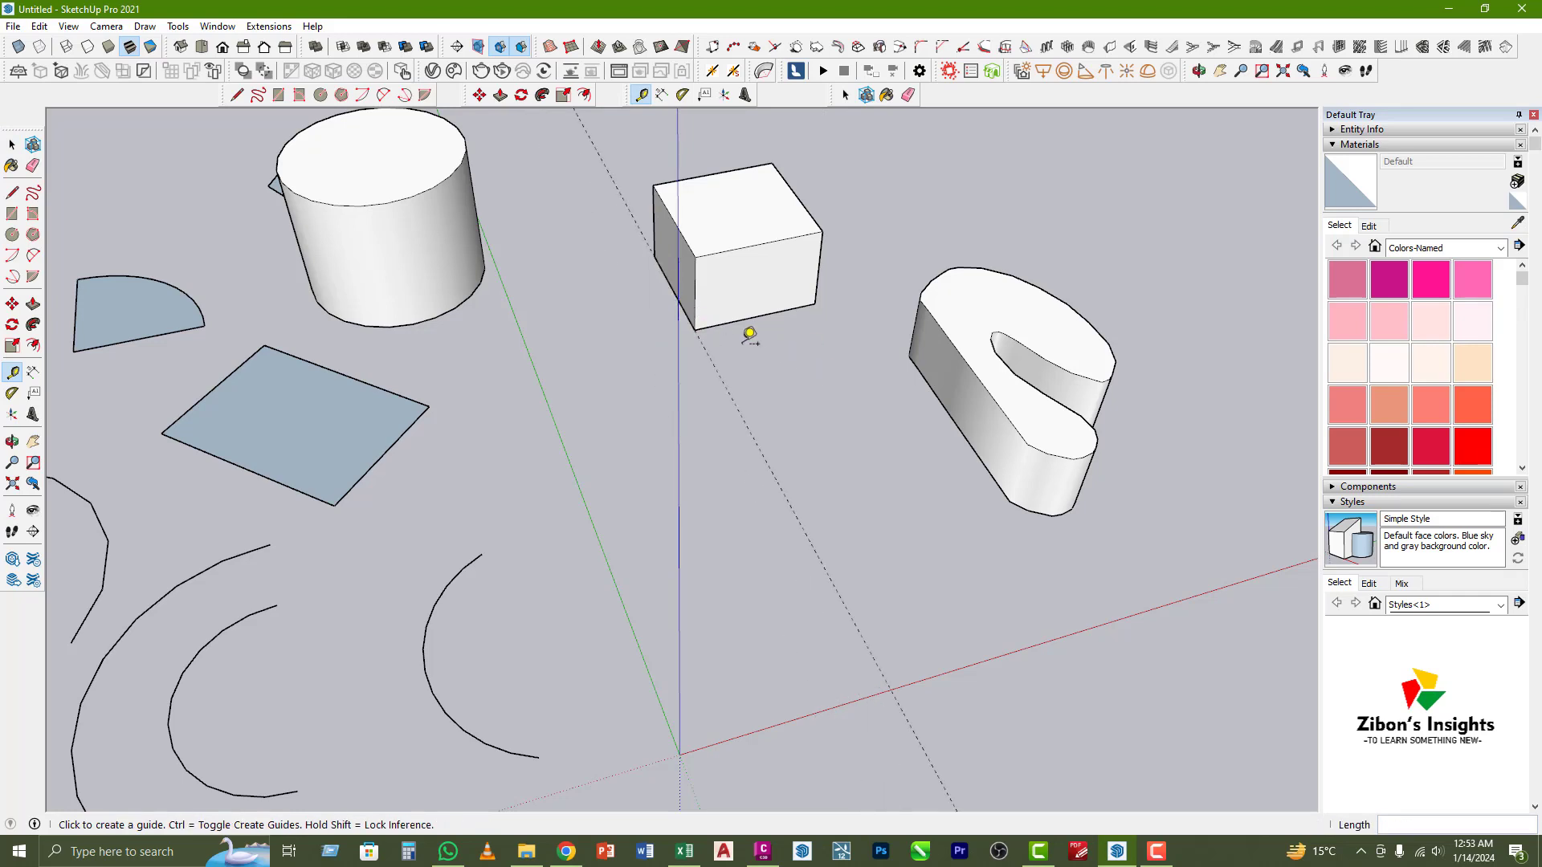
pyautogui.click(697, 315)
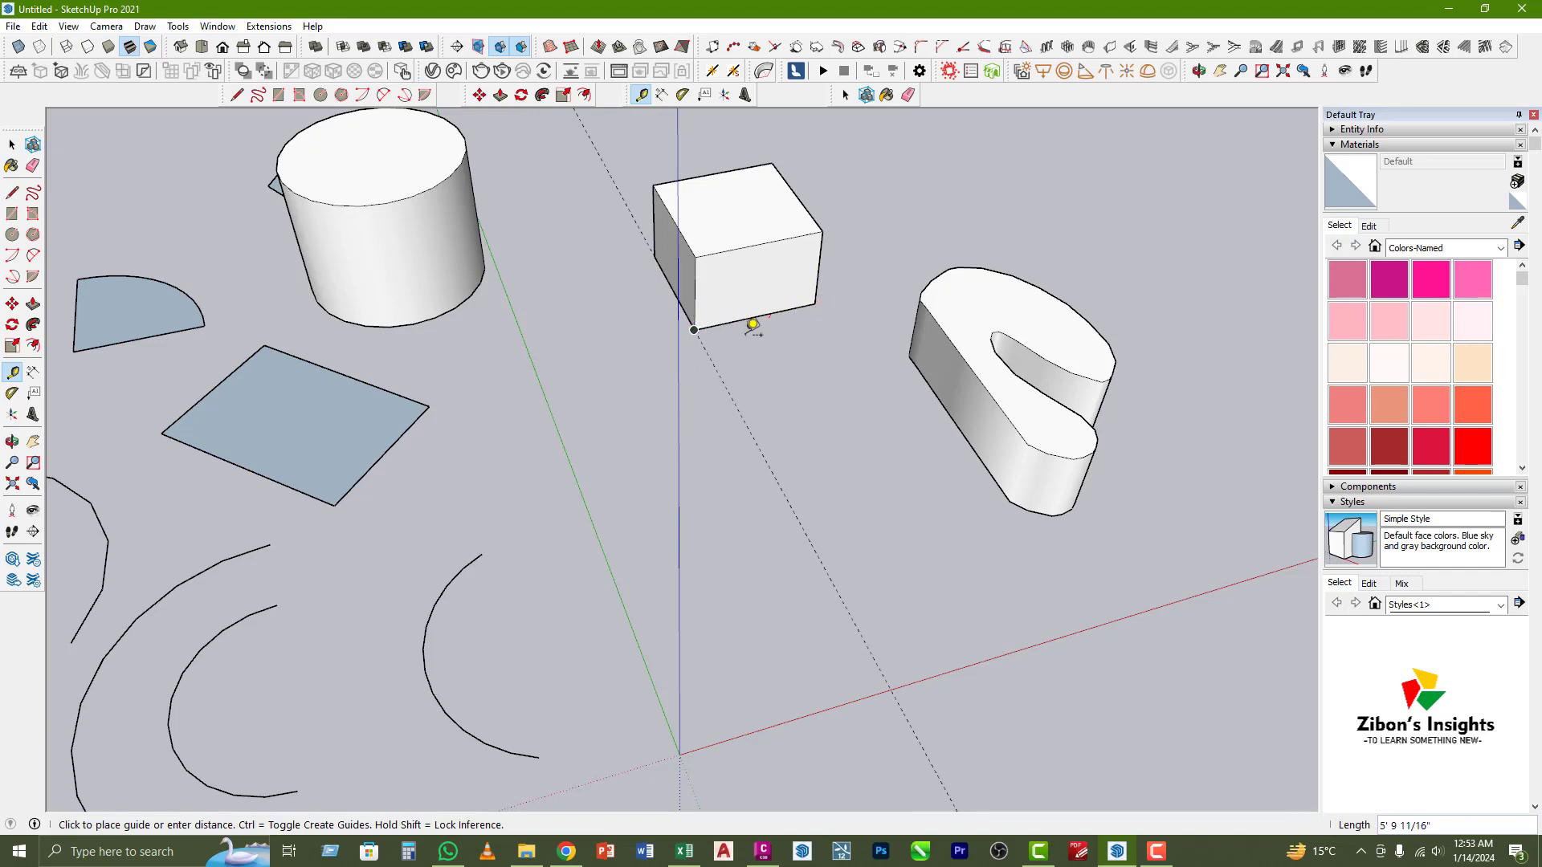
pyautogui.press('space')
pyautogui.press('l')
pyautogui.press('space')
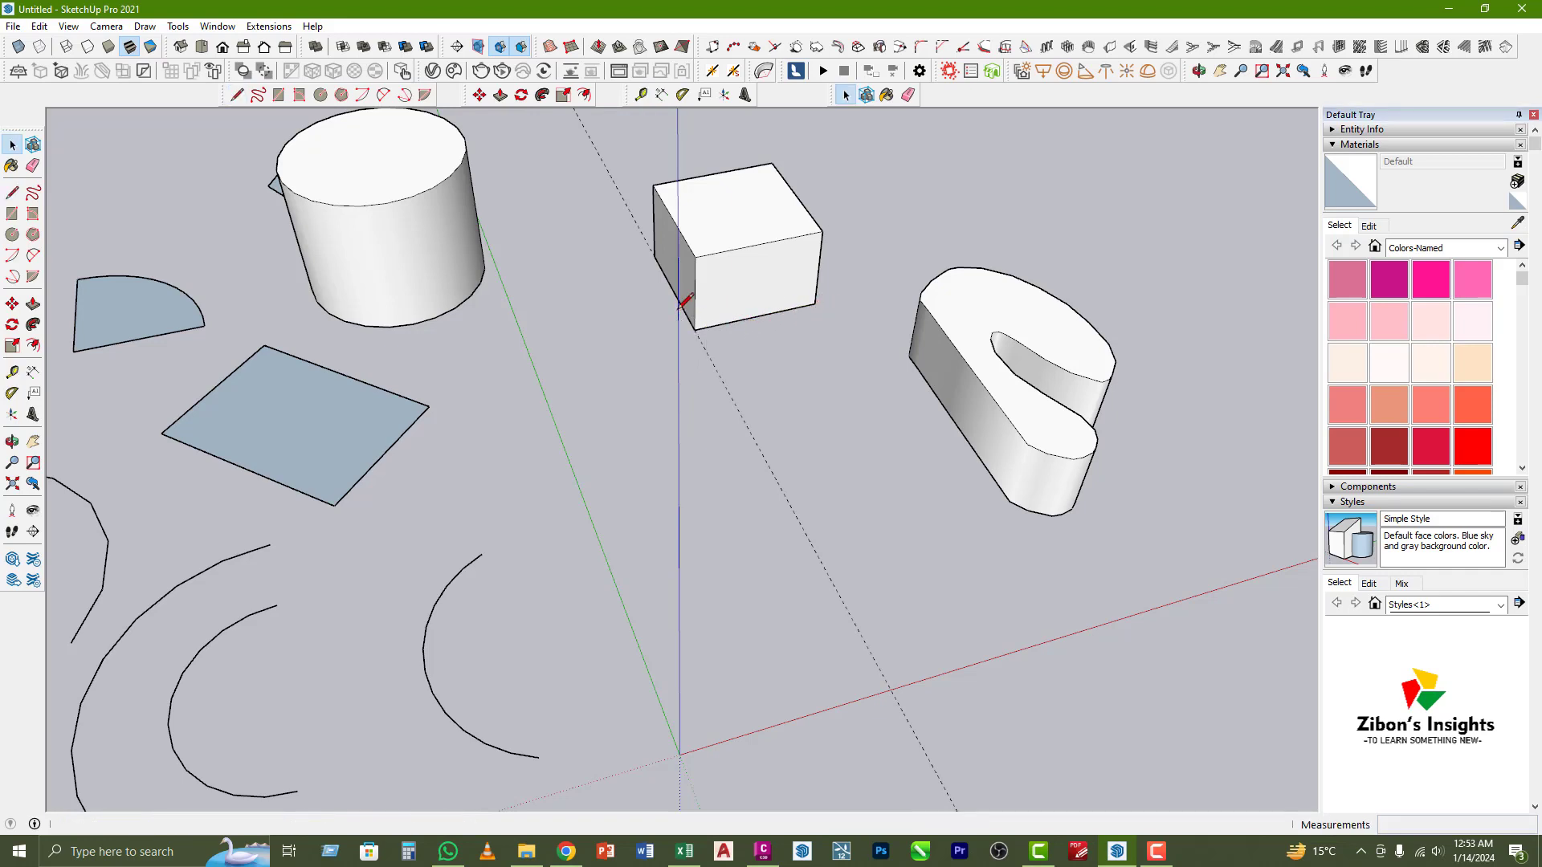
# - Add a guide line parallel to the box's side bottom edge through the opposite bottom corner of its front face
pyautogui.press('t')
pyautogui.click(667, 281)
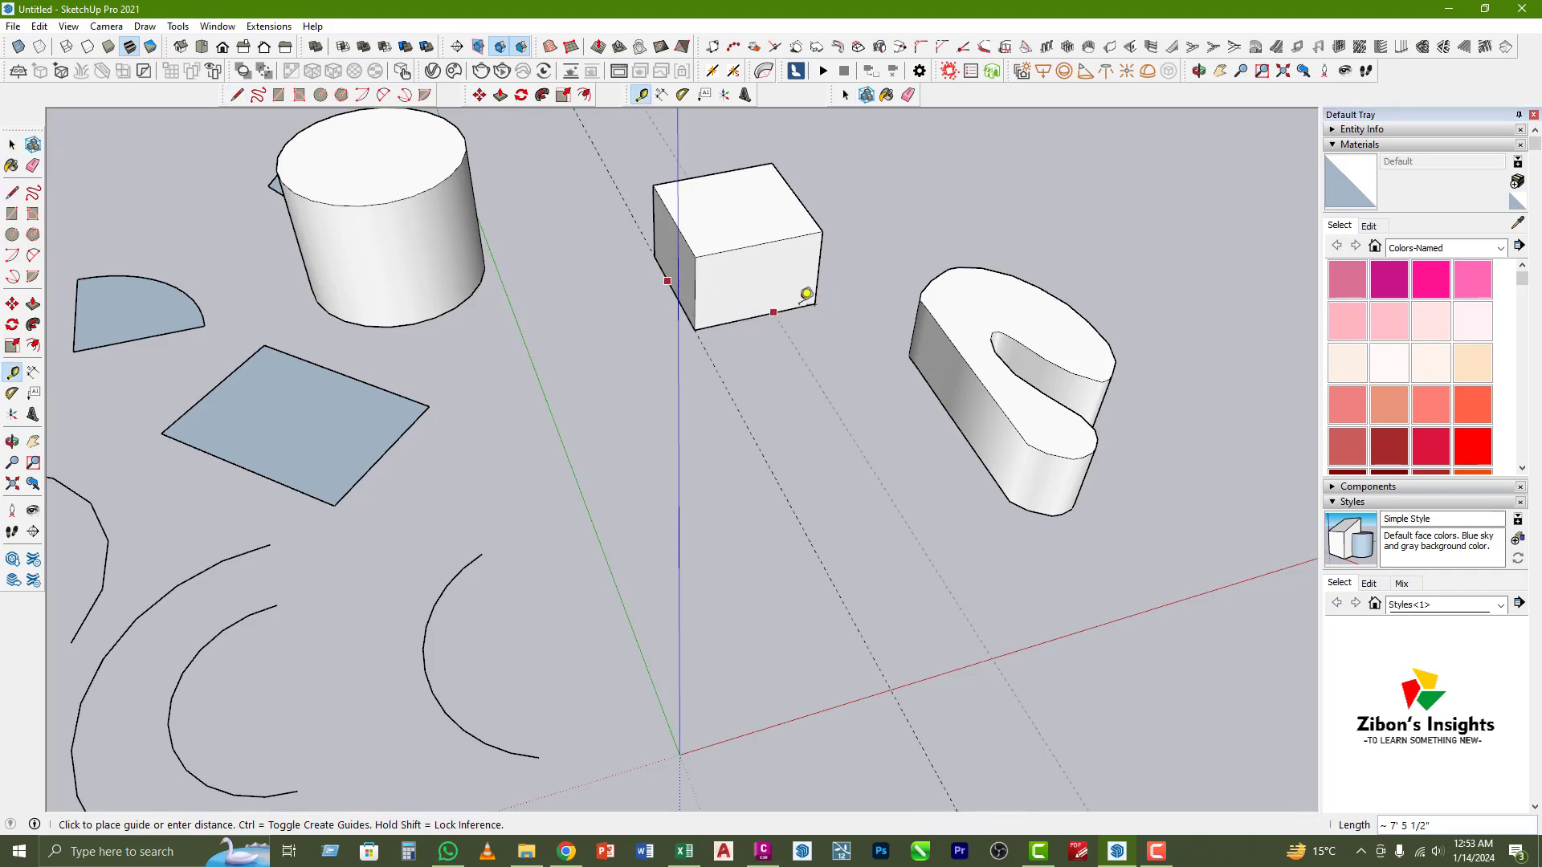
pyautogui.click(819, 287)
pyautogui.press('space')
# - Draw a 10' wide flat rectangle in front of the box, with its corners on the two guide lines
pyautogui.moveTo(841, 424); pyautogui.dragTo(860, 475, button='middle')
pyautogui.press('r')
pyautogui.click(933, 477)
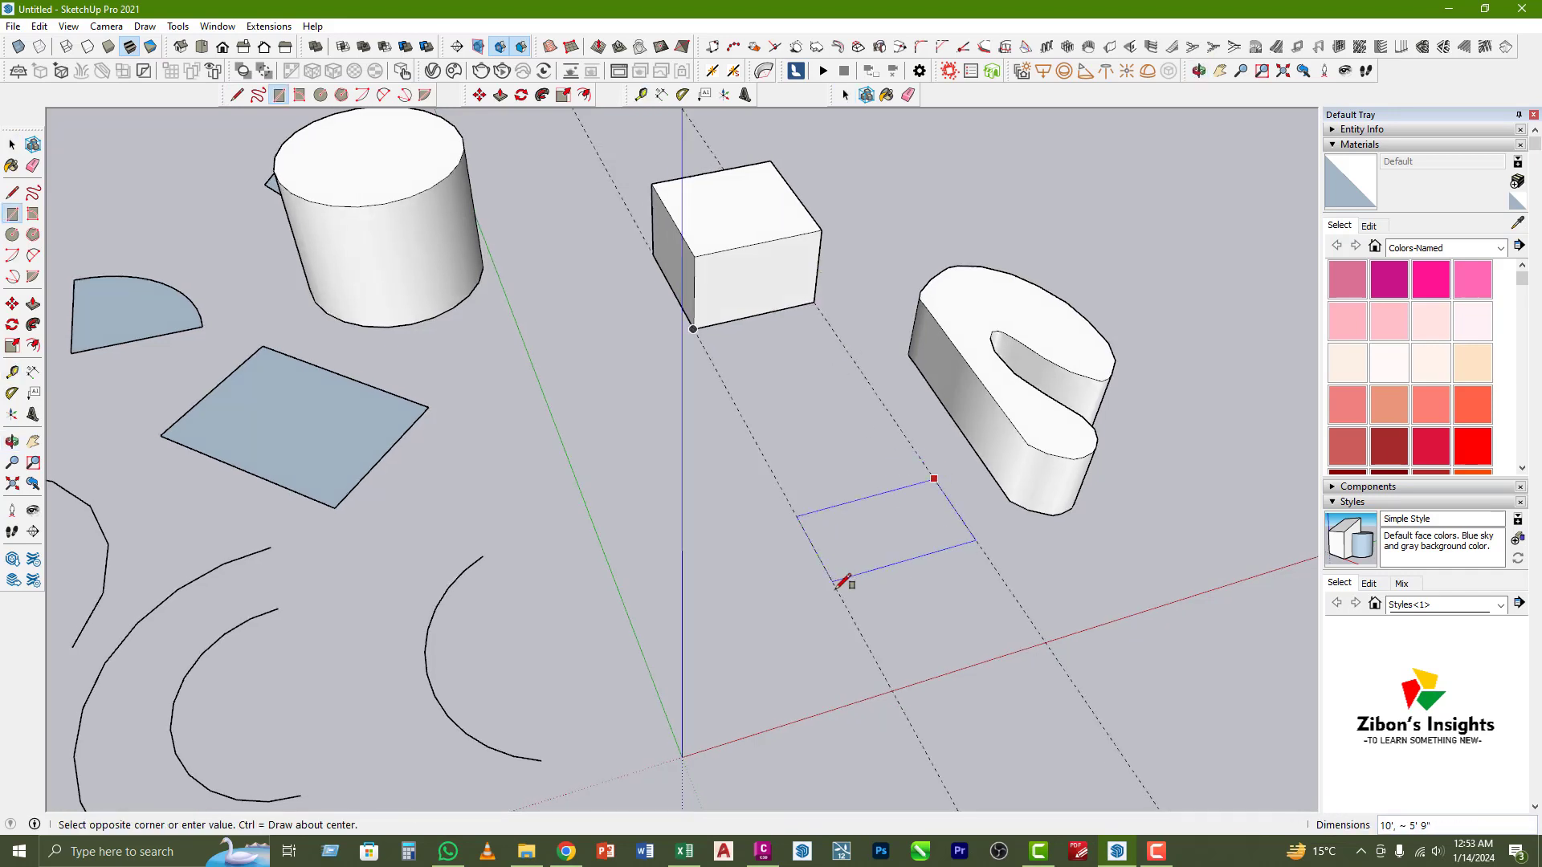
pyautogui.click(858, 619)
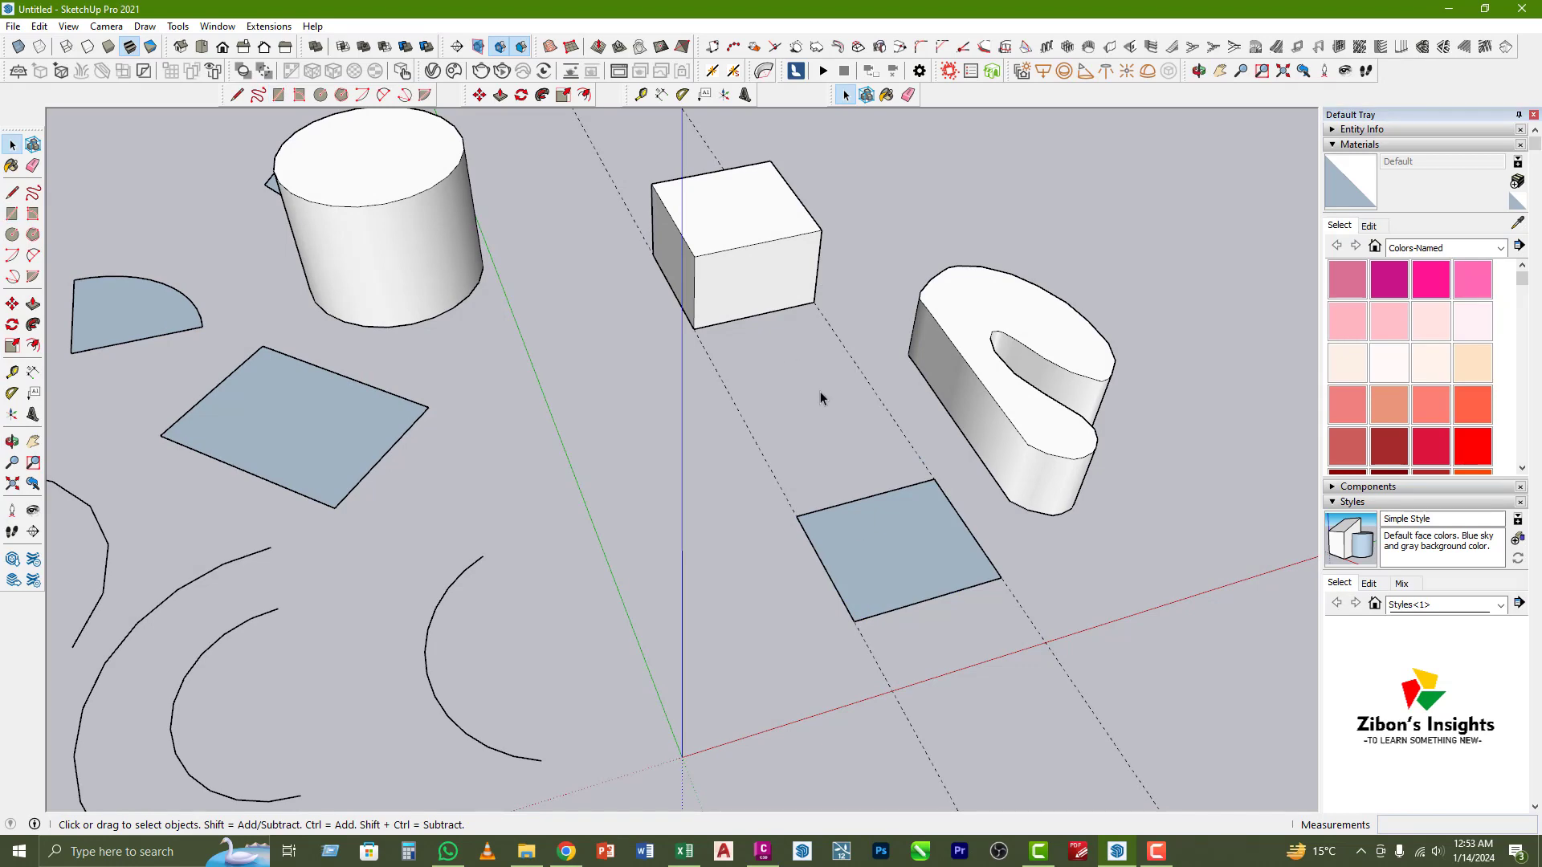
pyautogui.moveTo(821, 391); pyautogui.dragTo(651, 321, button='middle')
pyautogui.press('space')
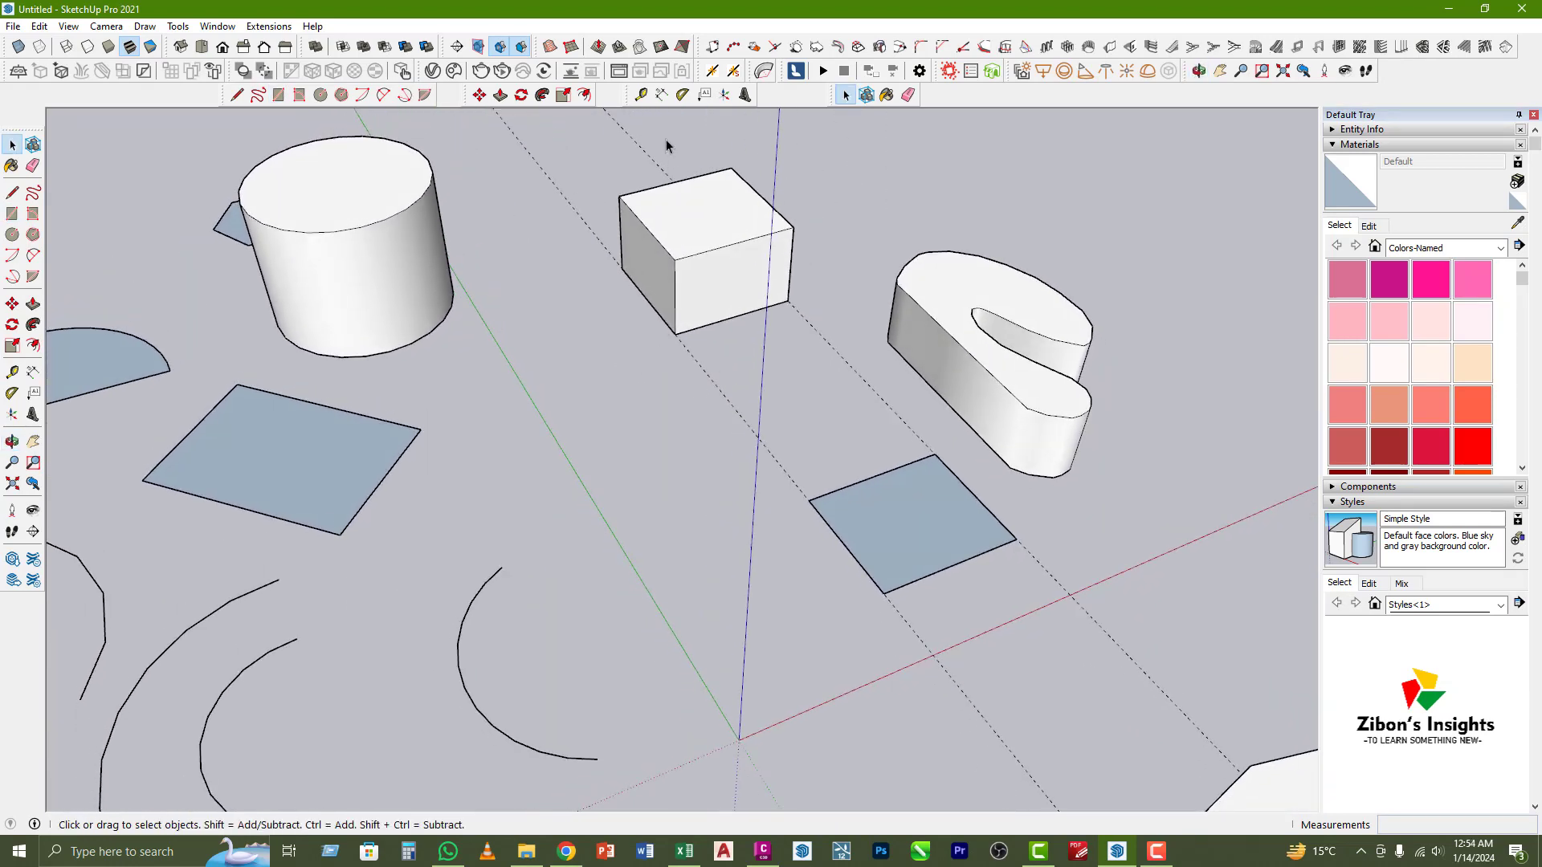
# - Try to dimension the front edge of the flat rectangle near the cylinder
pyautogui.click(660, 95)
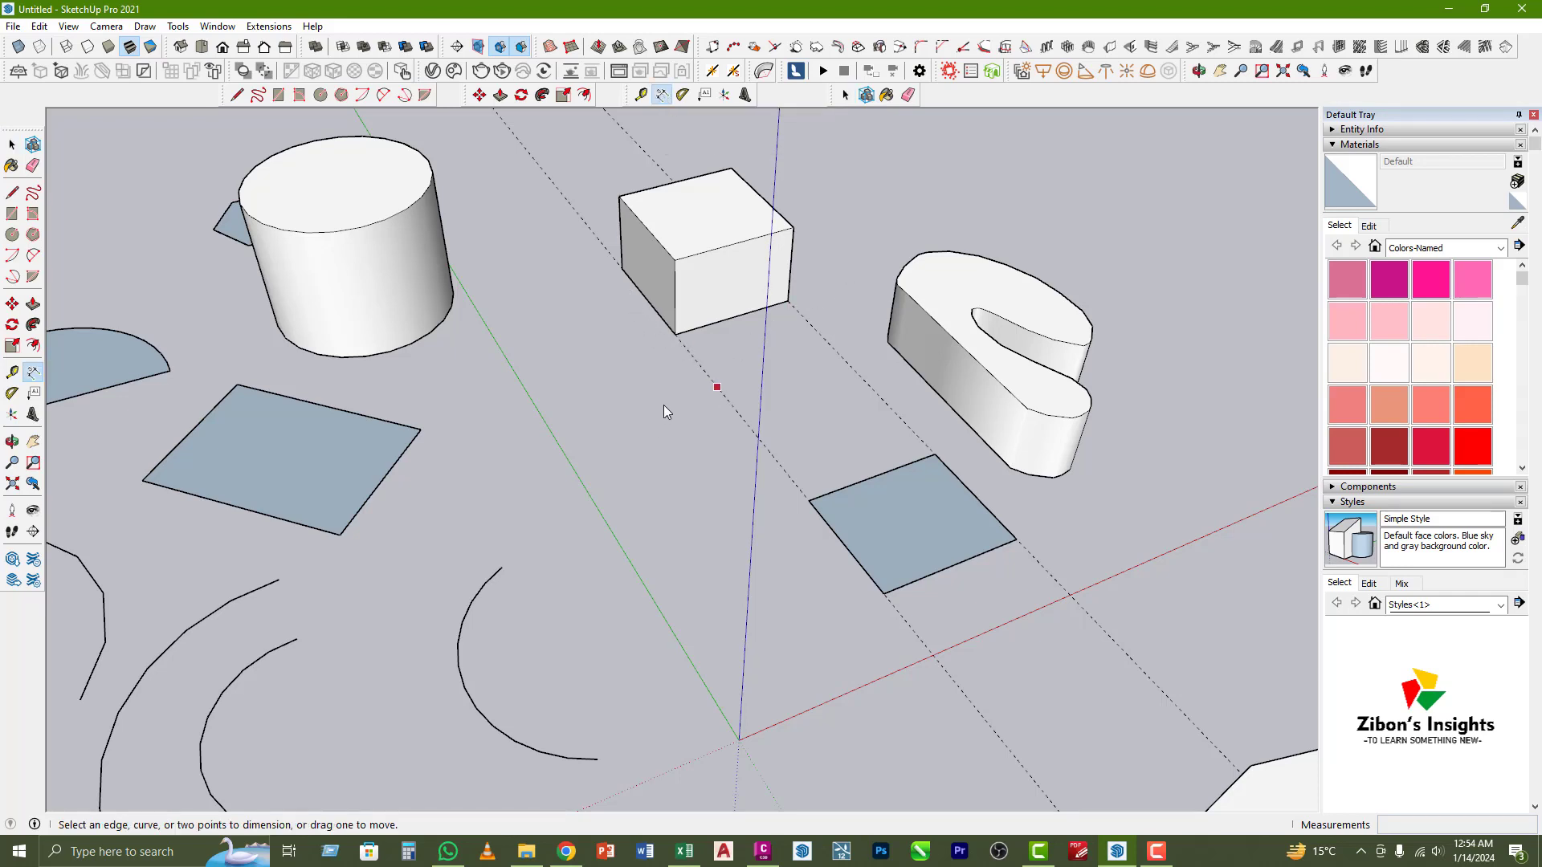
pyautogui.moveTo(388, 484); pyautogui.dragTo(619, 432, button='middle')
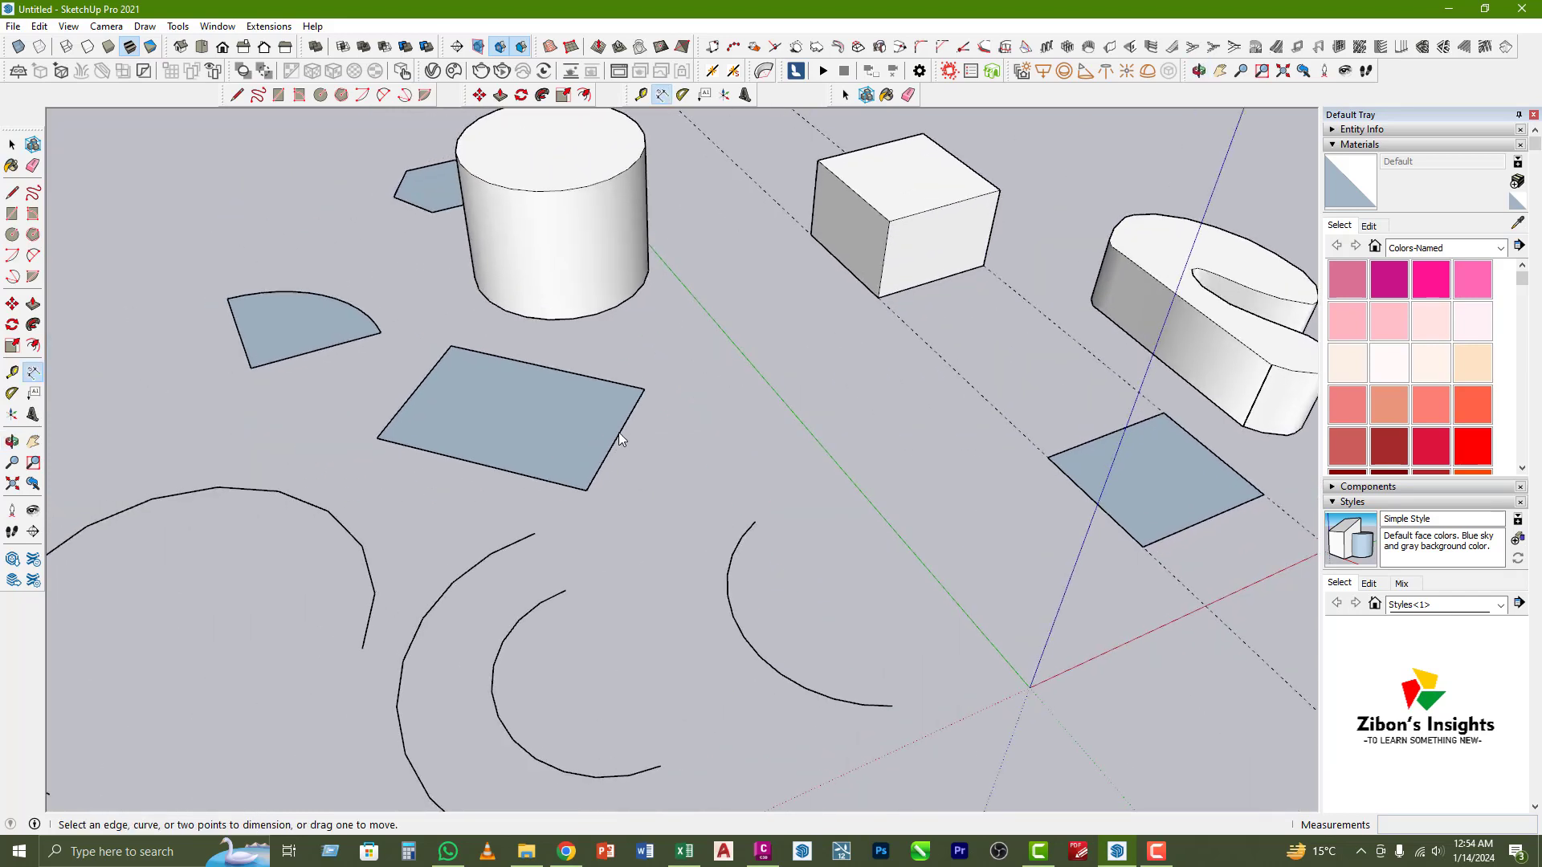
pyautogui.click(378, 440)
pyautogui.click(585, 490)
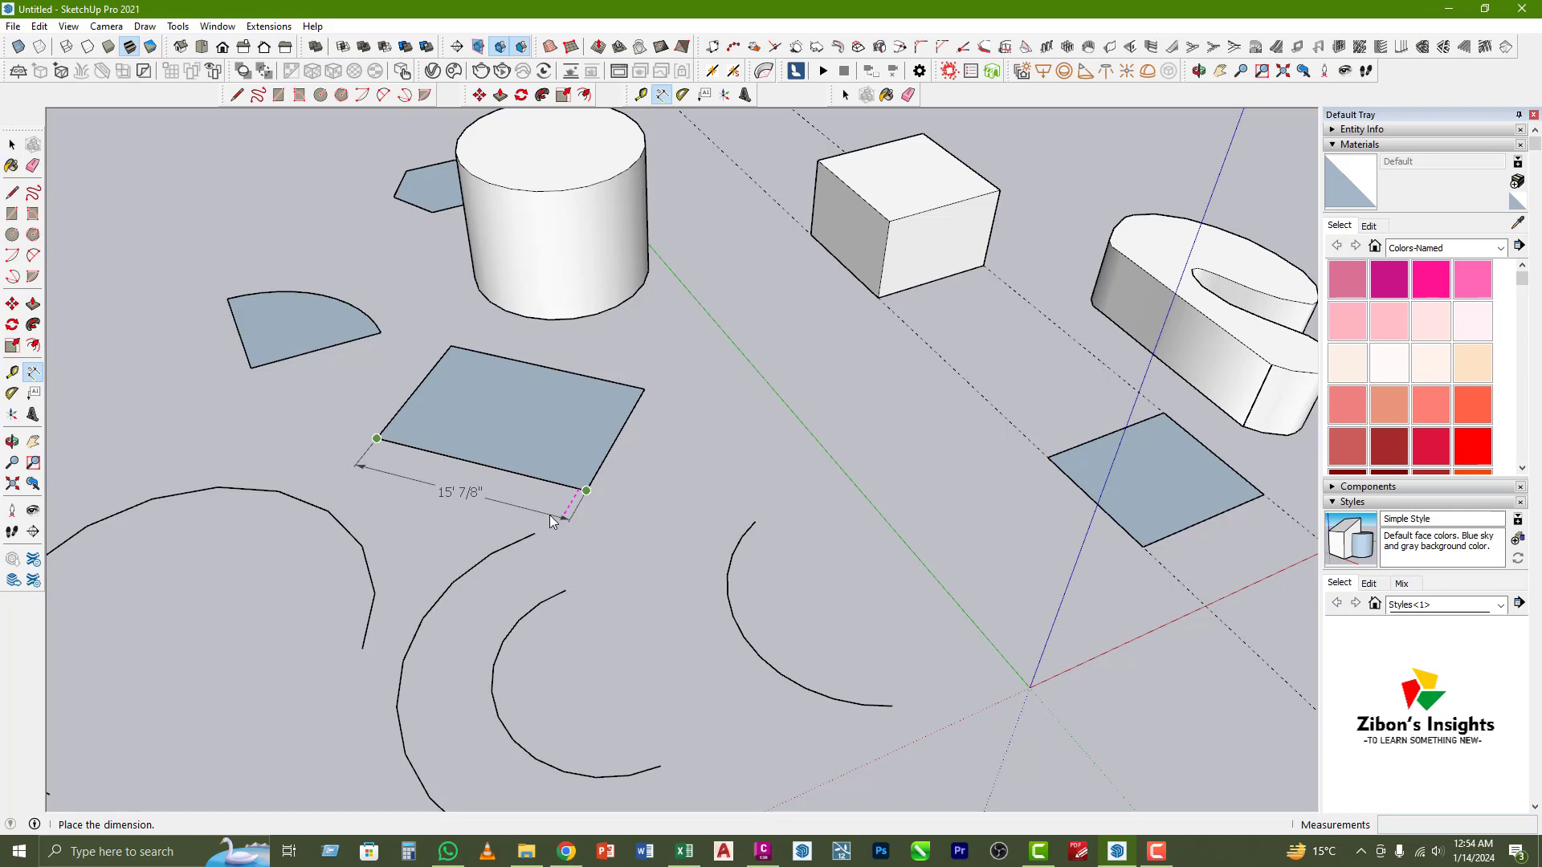
pyautogui.press('space')
# - Place an angled Protractor guide at the box's front bottom corner, measured from its front bottom edge
pyautogui.keyDown('shift'); pyautogui.moveTo(769, 392); pyautogui.dragTo(686, 365, button='middle'); pyautogui.keyUp('shift')
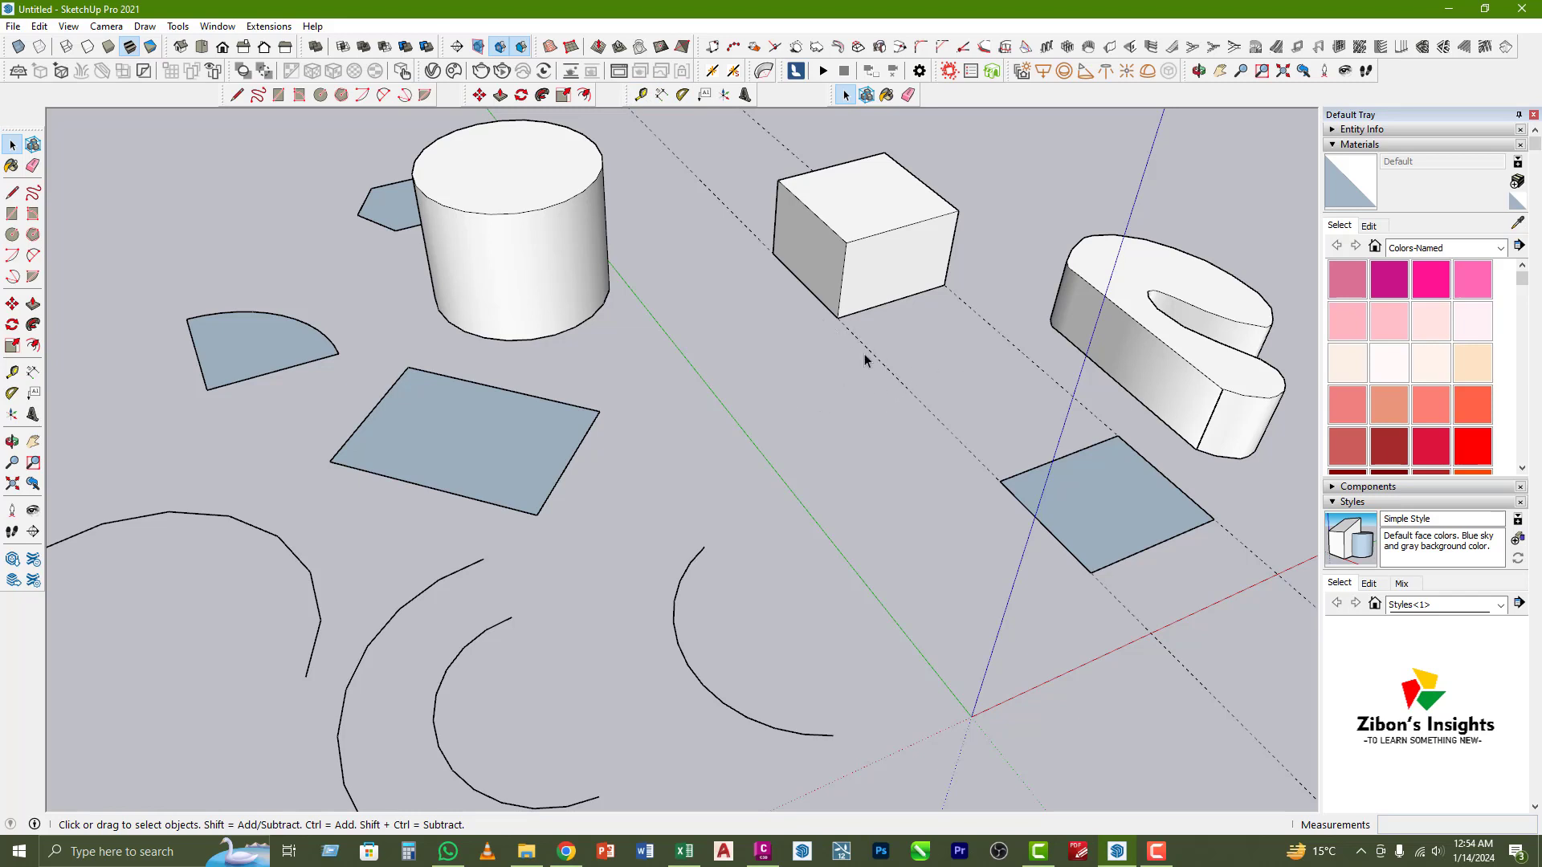
pyautogui.moveTo(845, 421); pyautogui.dragTo(826, 434, button='middle')
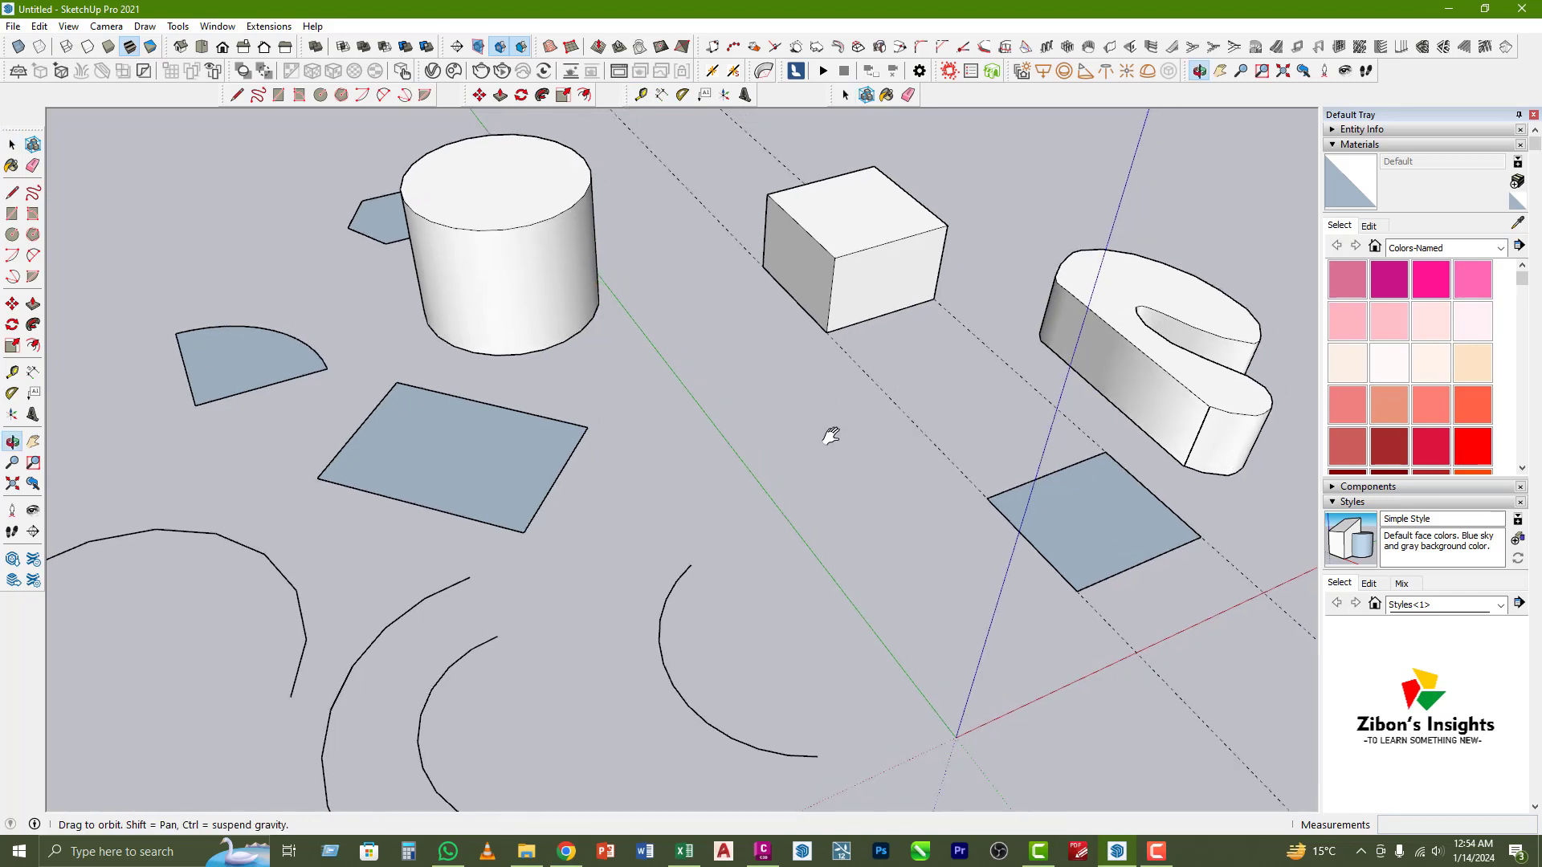
pyautogui.click(681, 96)
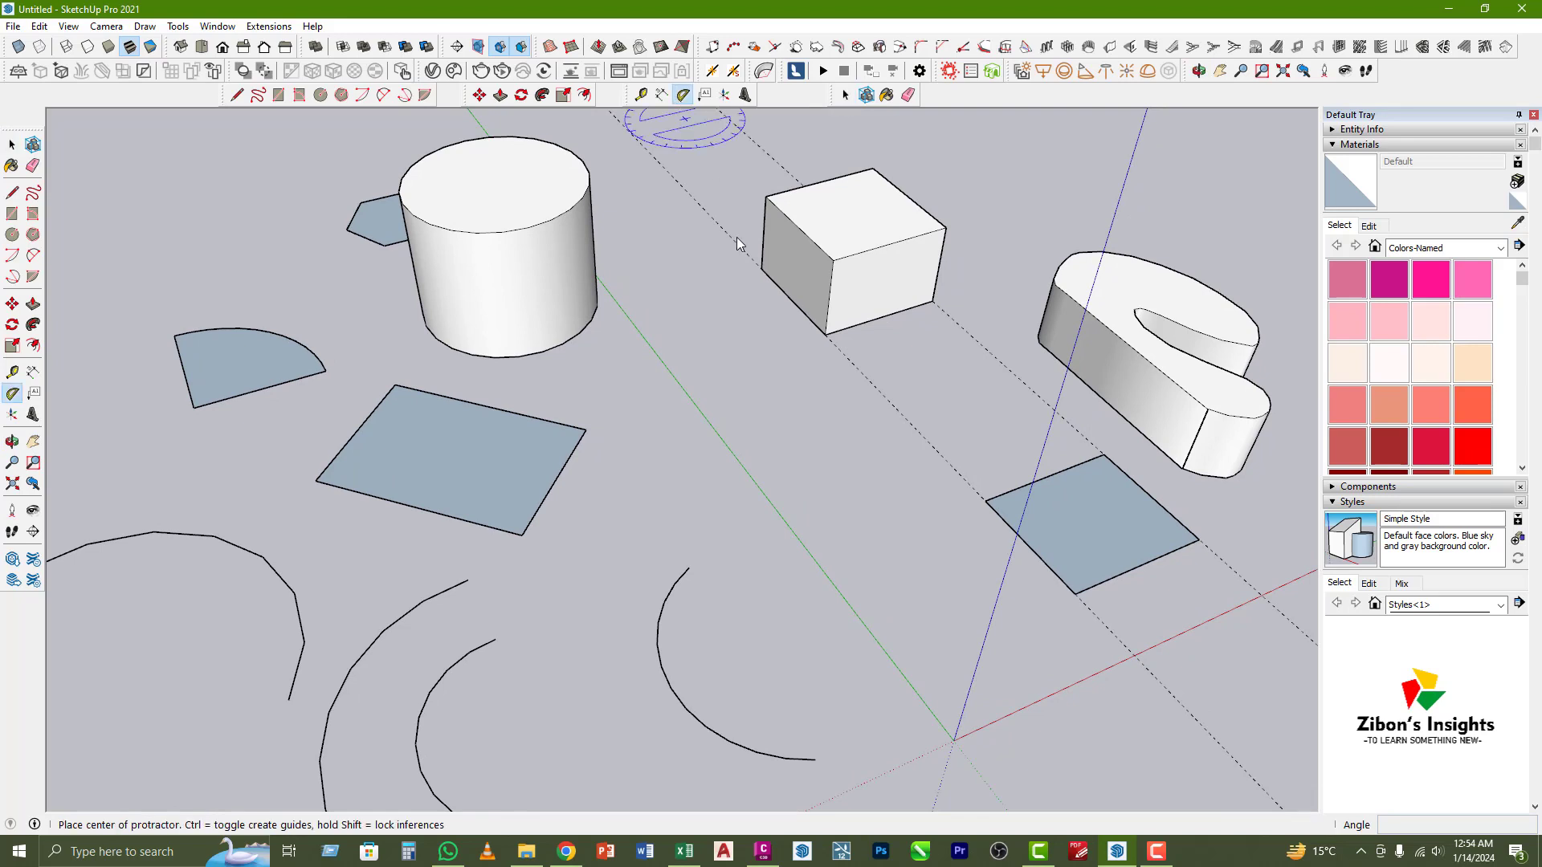
pyautogui.click(825, 334)
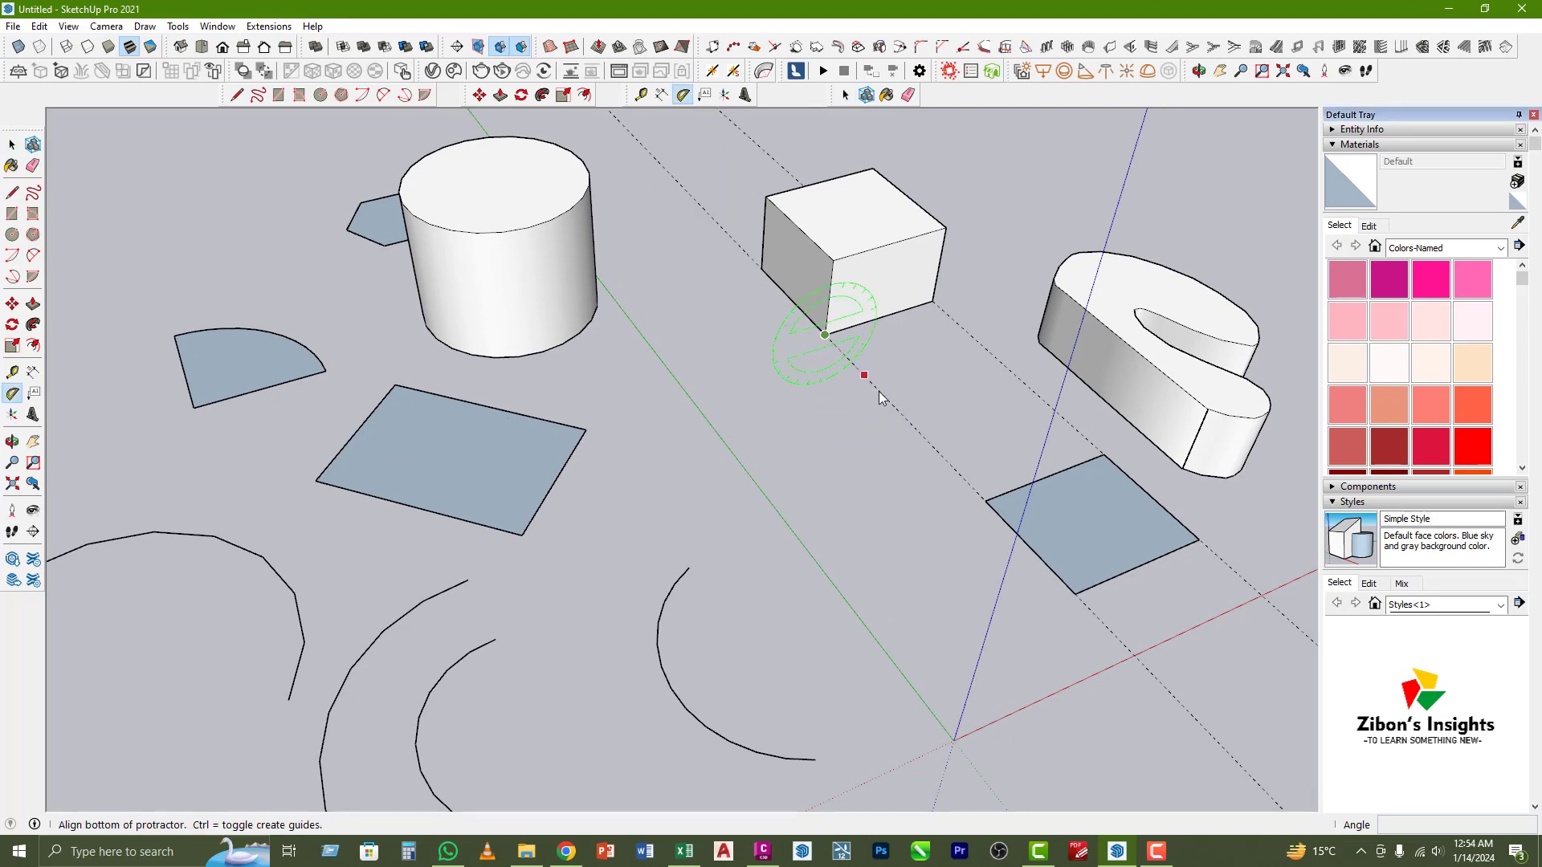
pyautogui.click(919, 305)
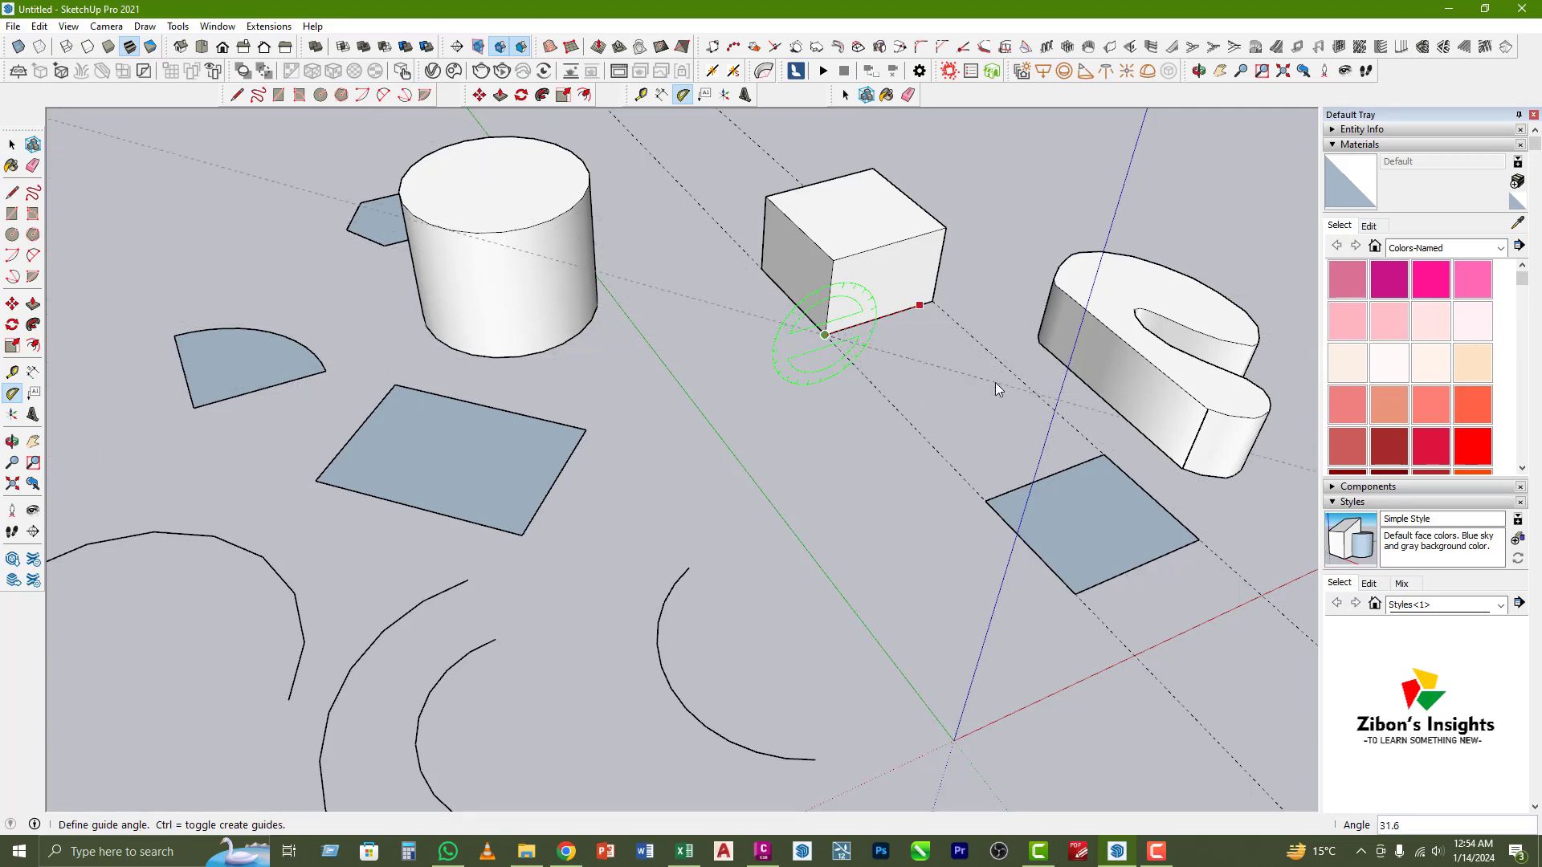
pyautogui.click(778, 479)
# - Place a second Protractor guide at about 81.2° from the other end of the box's front bottom edge
pyautogui.click(932, 301)
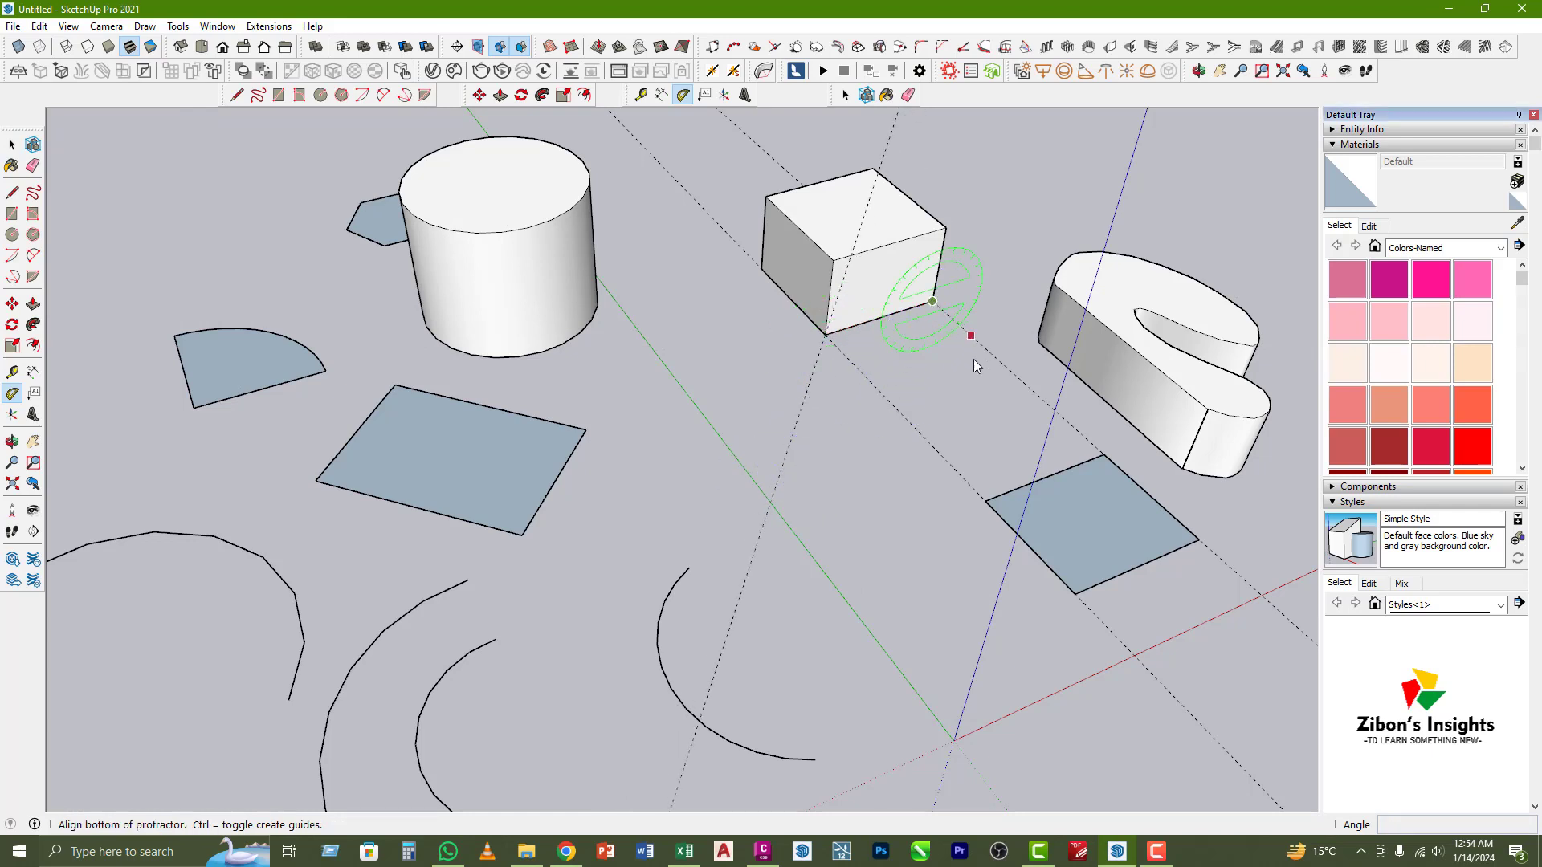
pyautogui.click(827, 335)
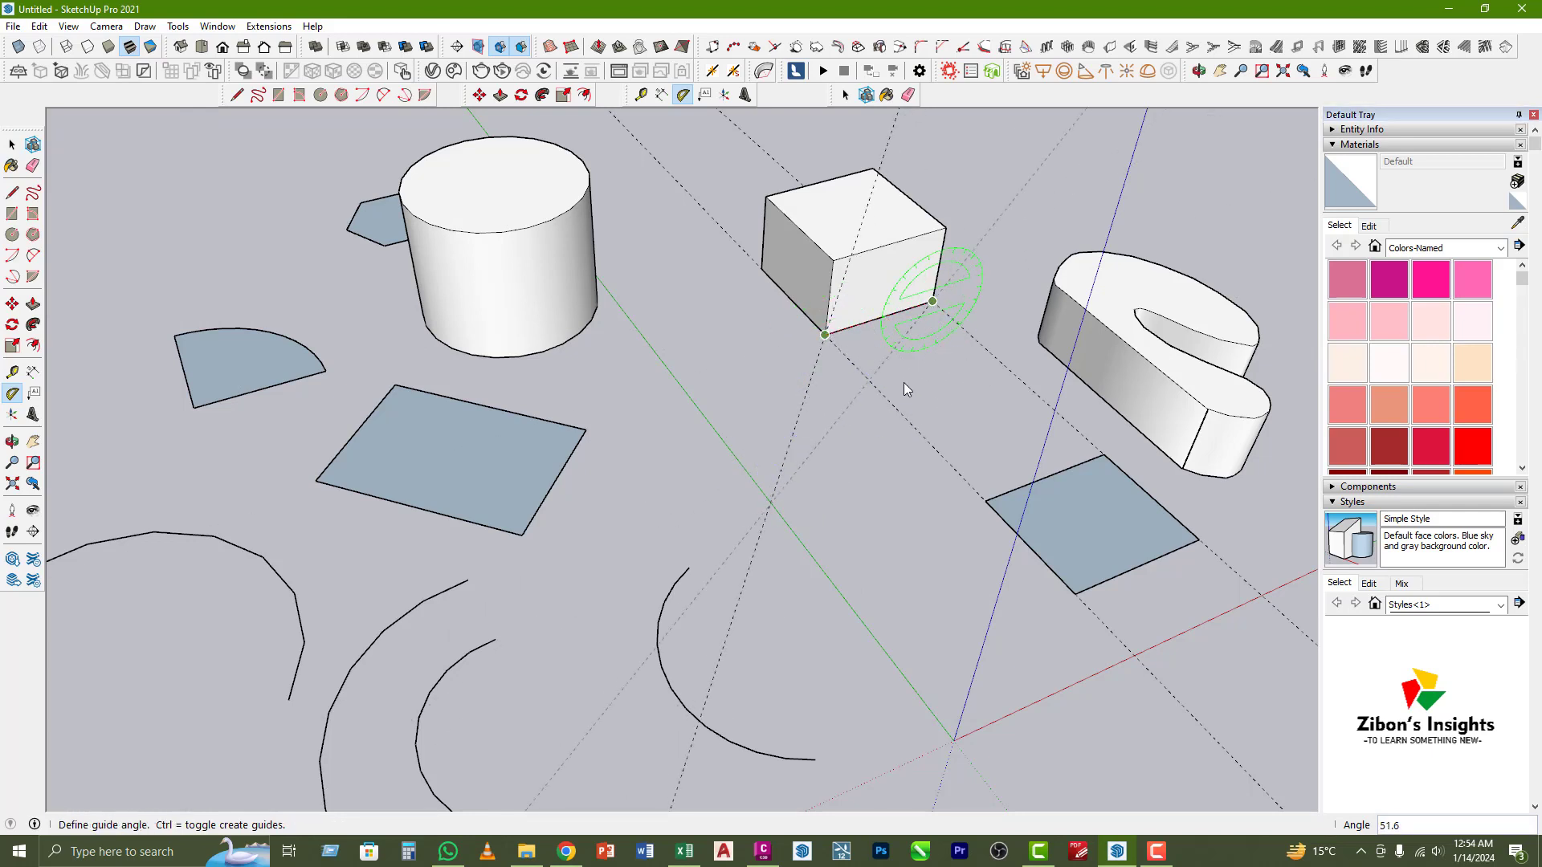
pyautogui.click(878, 479)
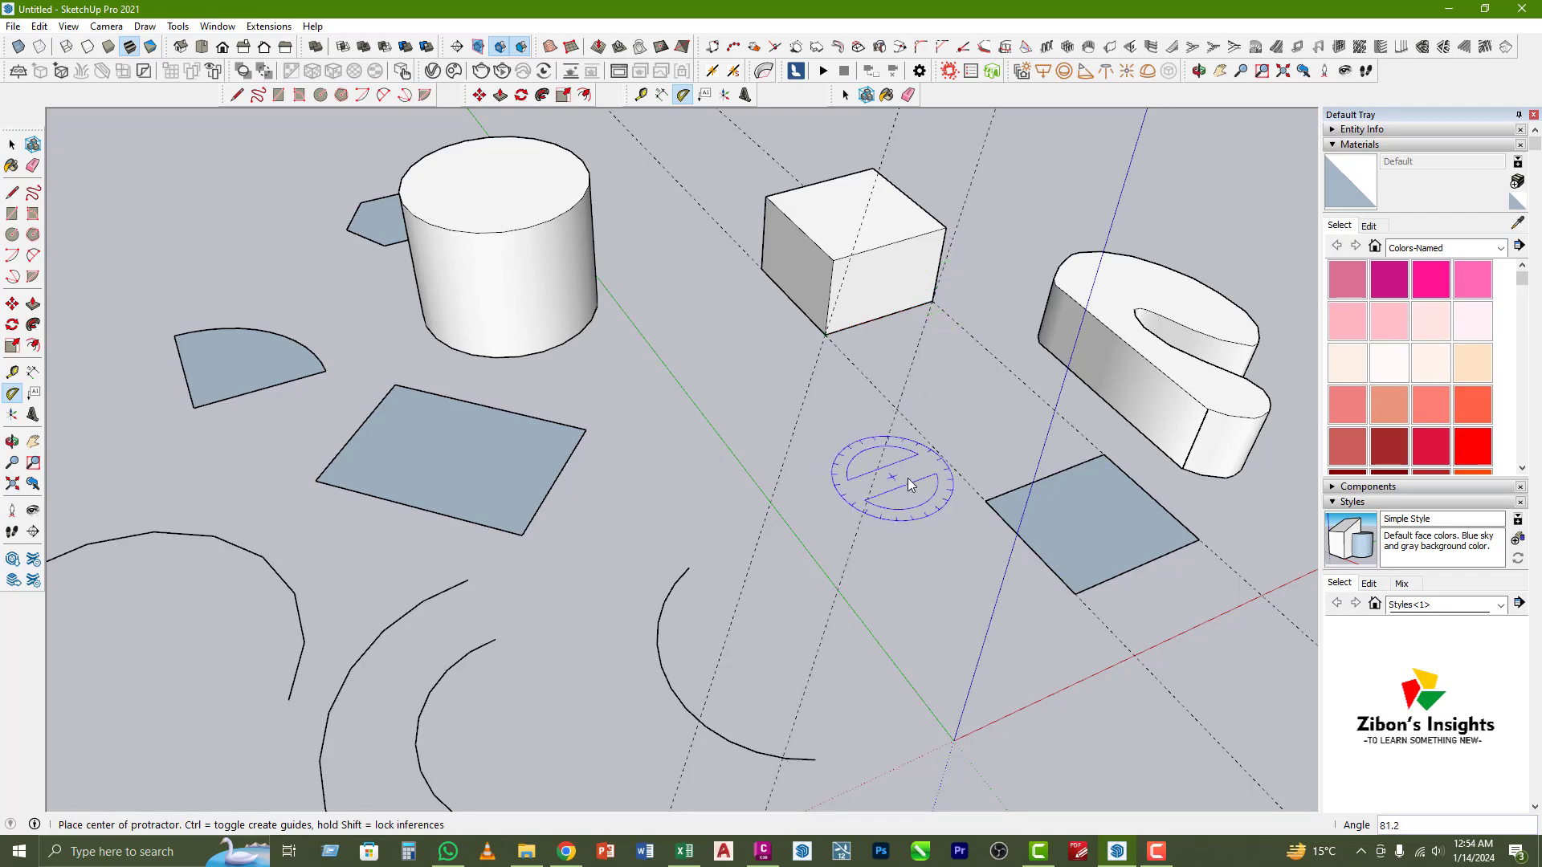
# - Delete both angled guides running through the box's front bottom corners
pyautogui.press('space')
pyautogui.moveTo(821, 558); pyautogui.dragTo(799, 488, button='middle')
pyautogui.click(888, 188)
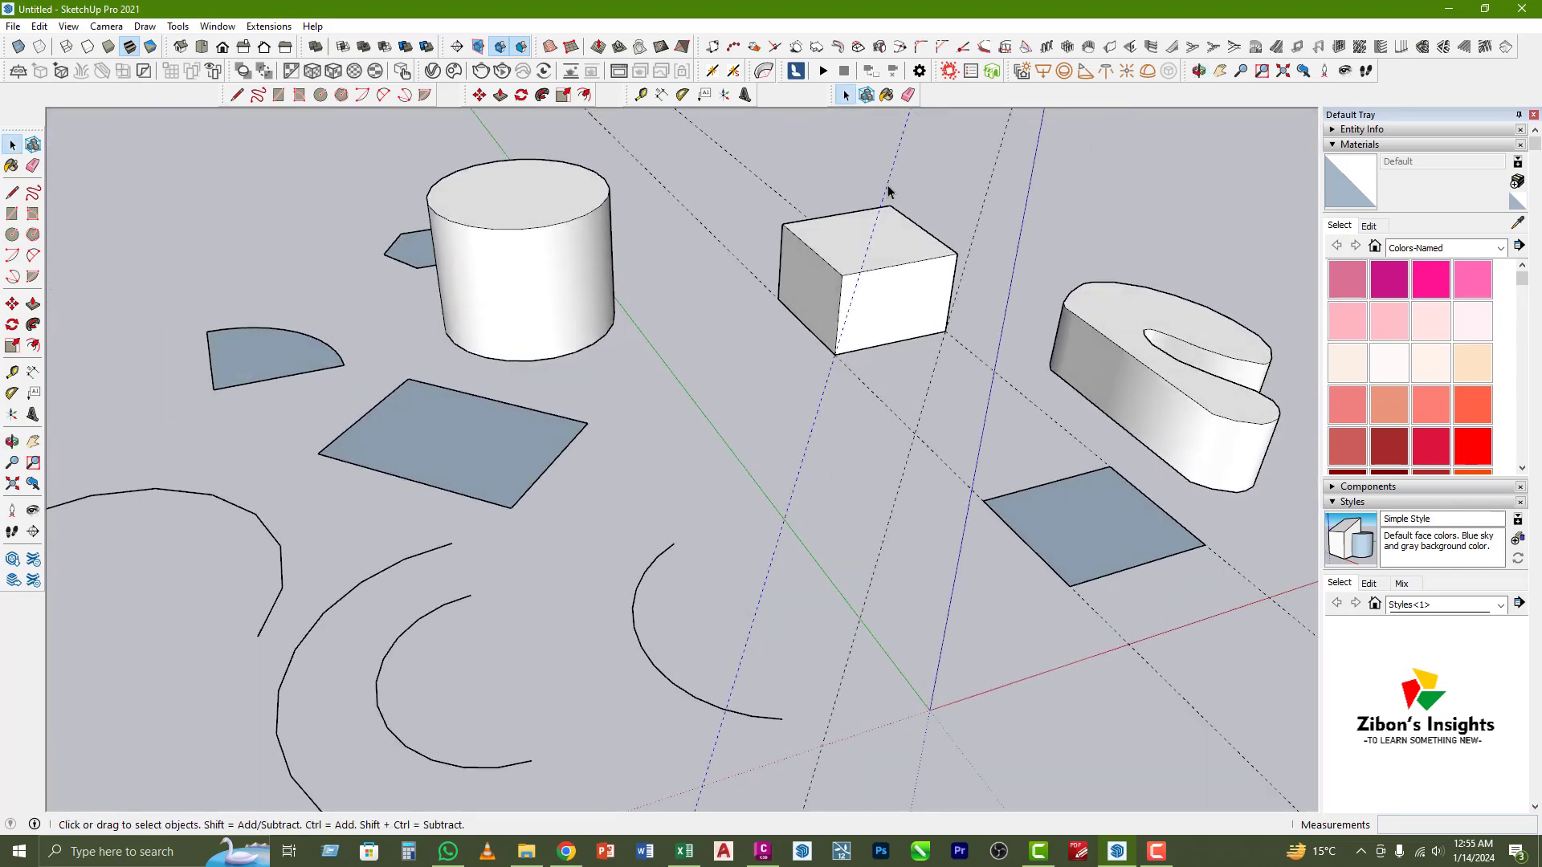
pyautogui.press('Delete')
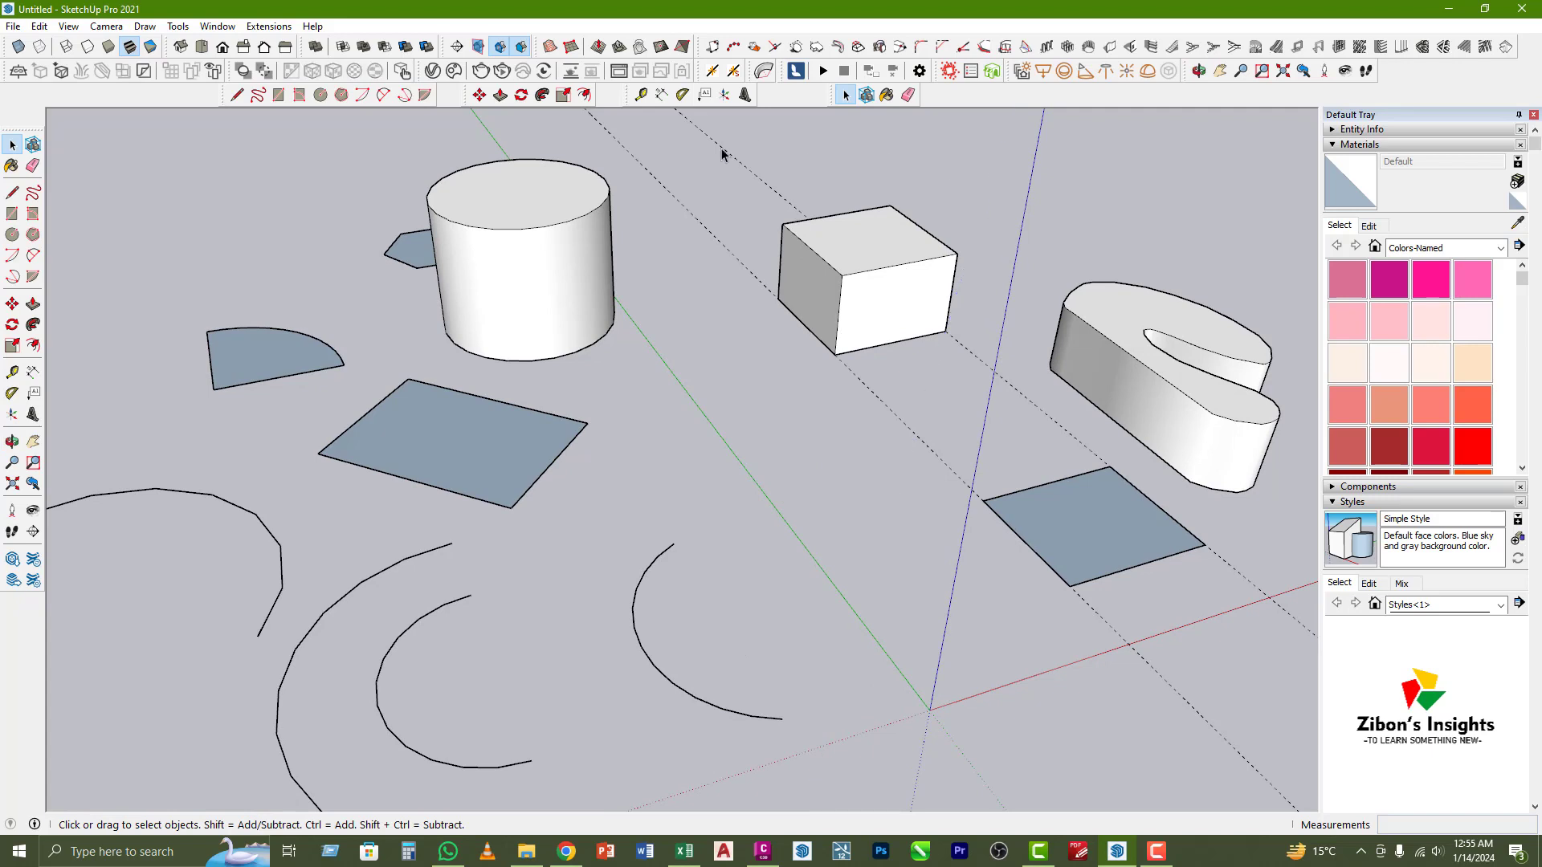
# - Place a Protractor guide flat on the ground at the box's front bottom corner, about 128.7° from its front edge
pyautogui.click(681, 94)
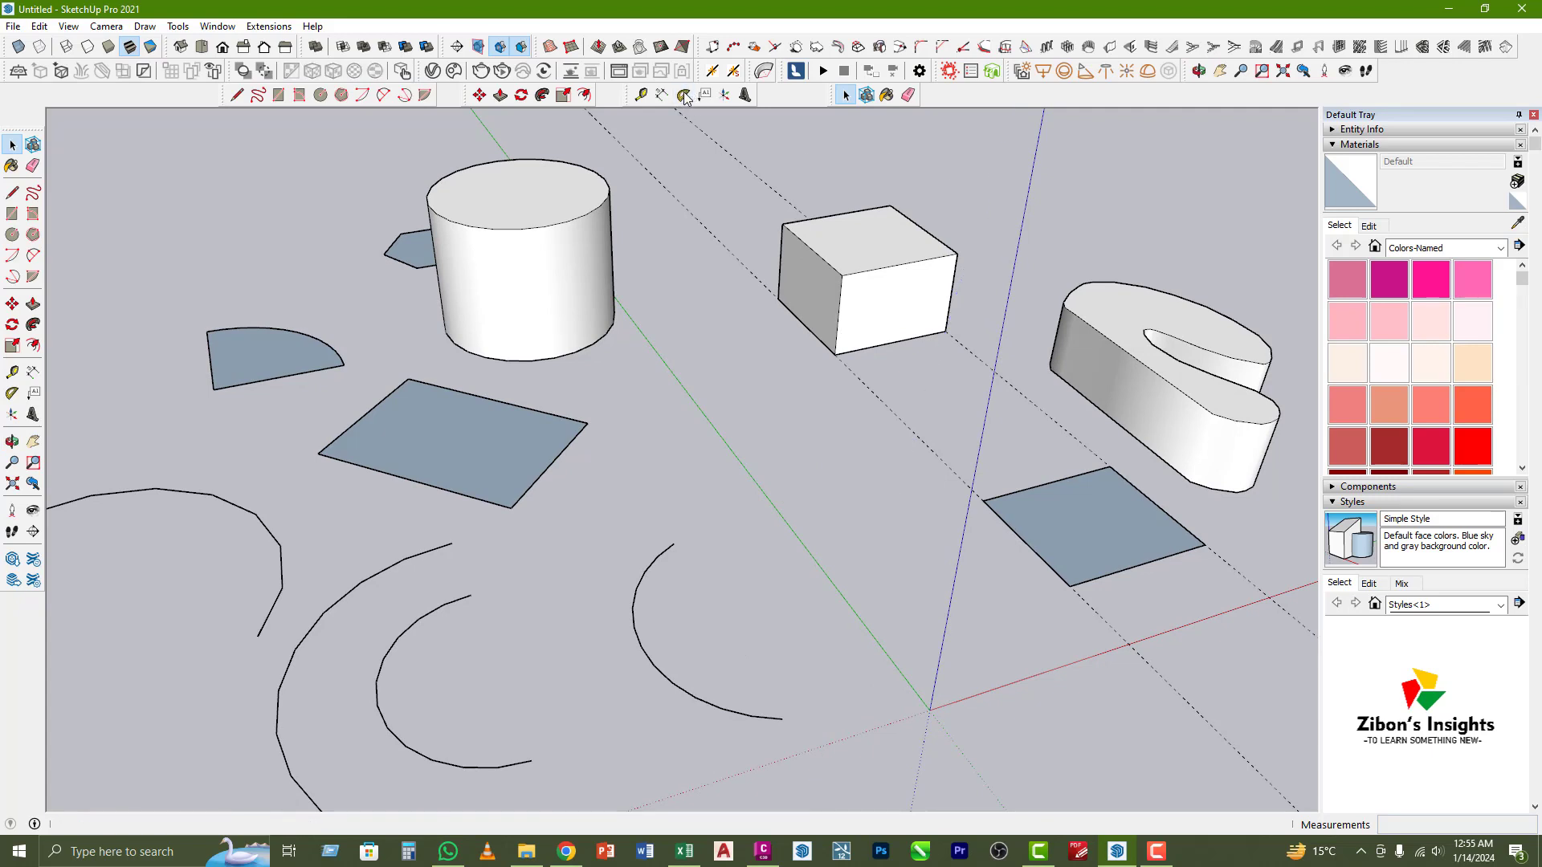
pyautogui.click(834, 355)
pyautogui.click(945, 330)
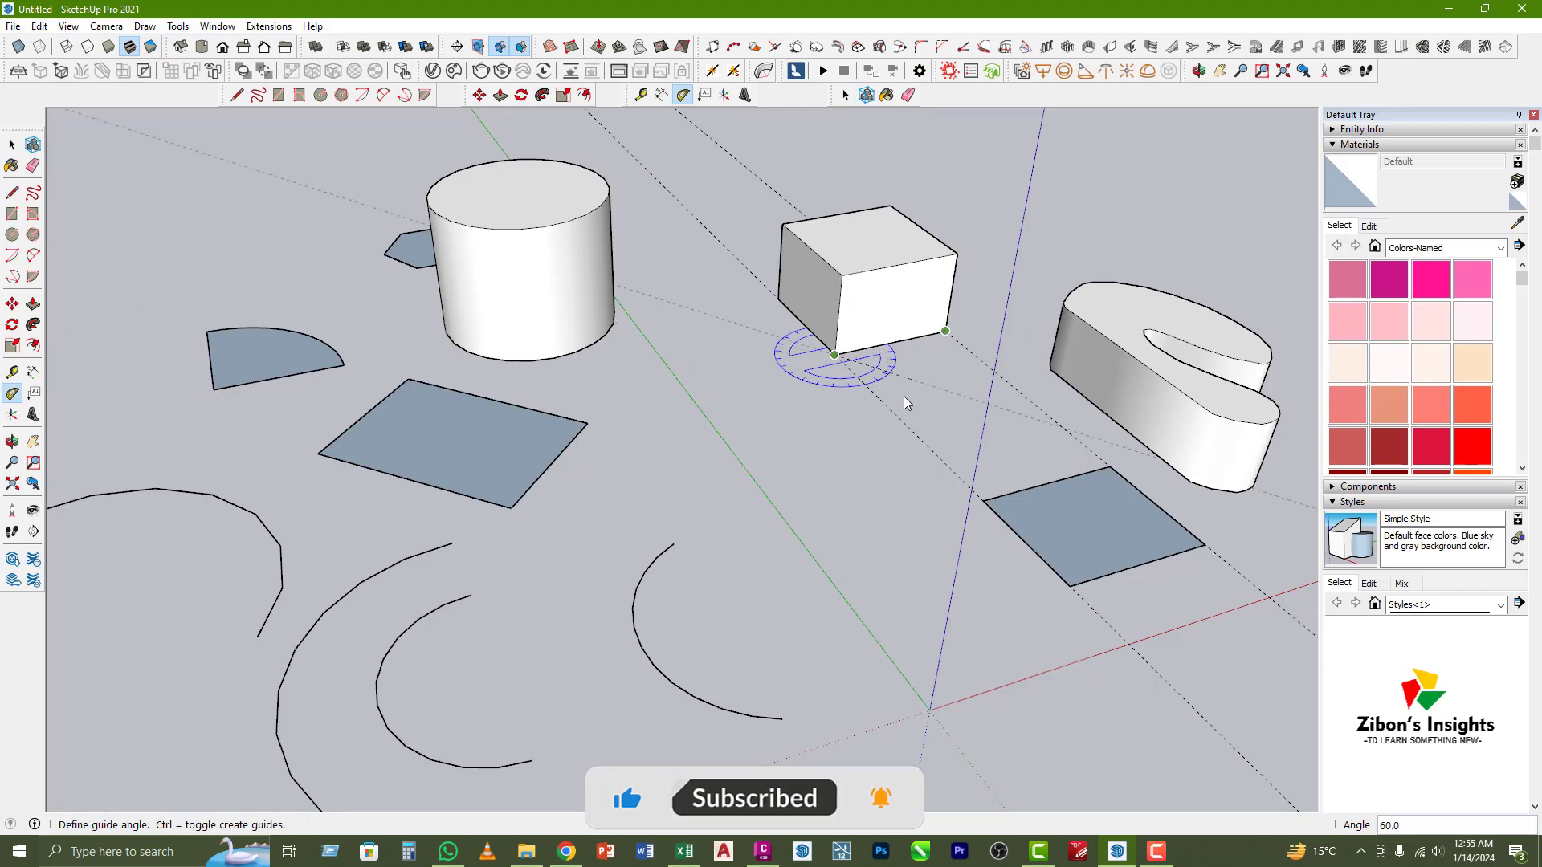
pyautogui.click(802, 450)
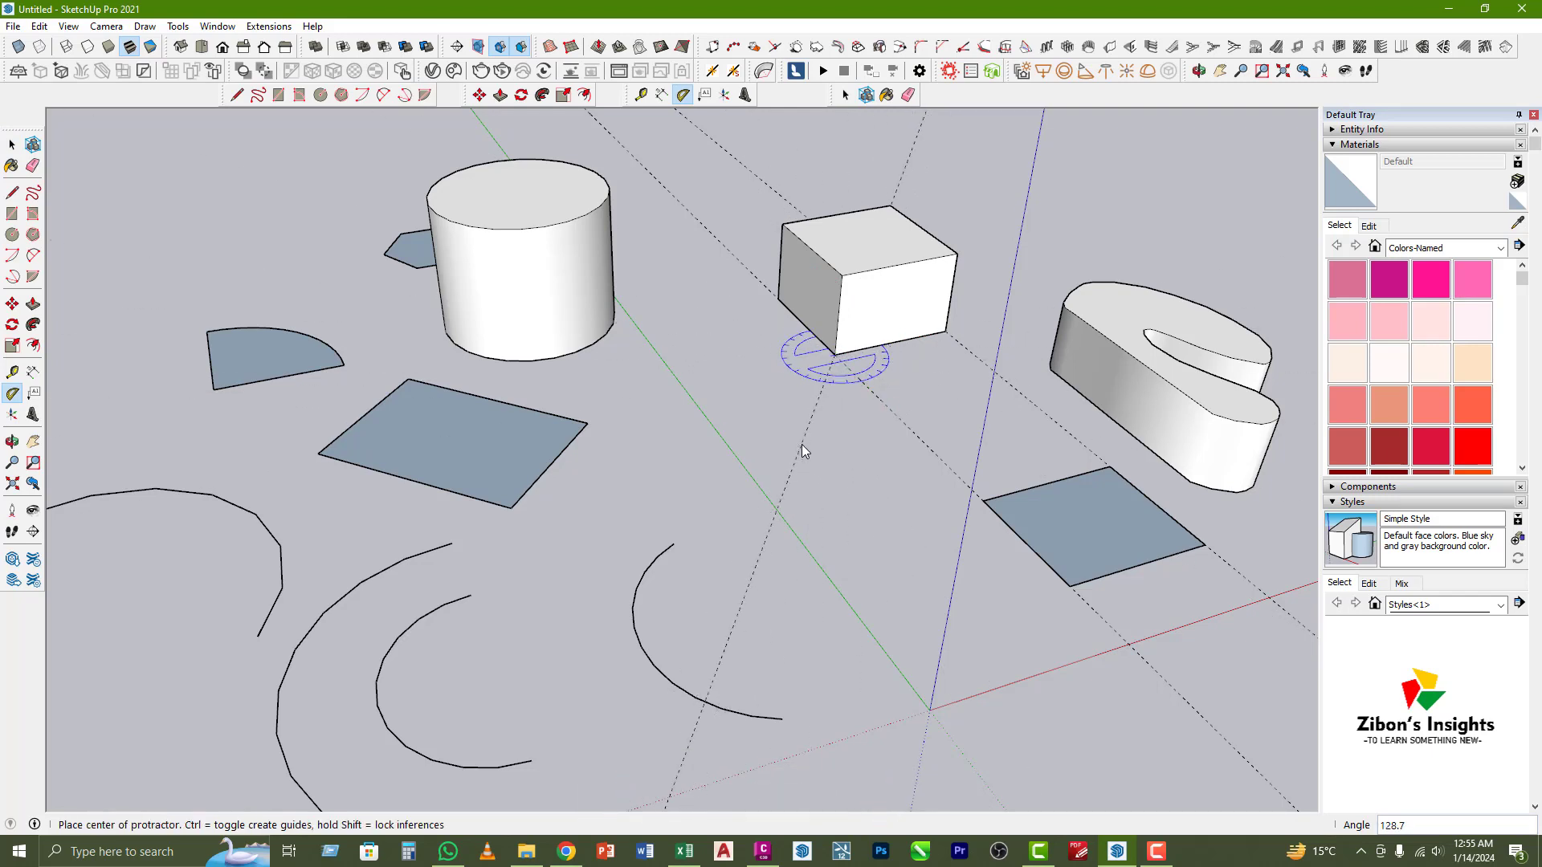
# - Add a Tape Measure guide parallel to the angled guide, through the other end of the box's front bottom edge
pyautogui.moveTo(850, 465); pyautogui.dragTo(871, 504, button='middle')
pyautogui.press('t')
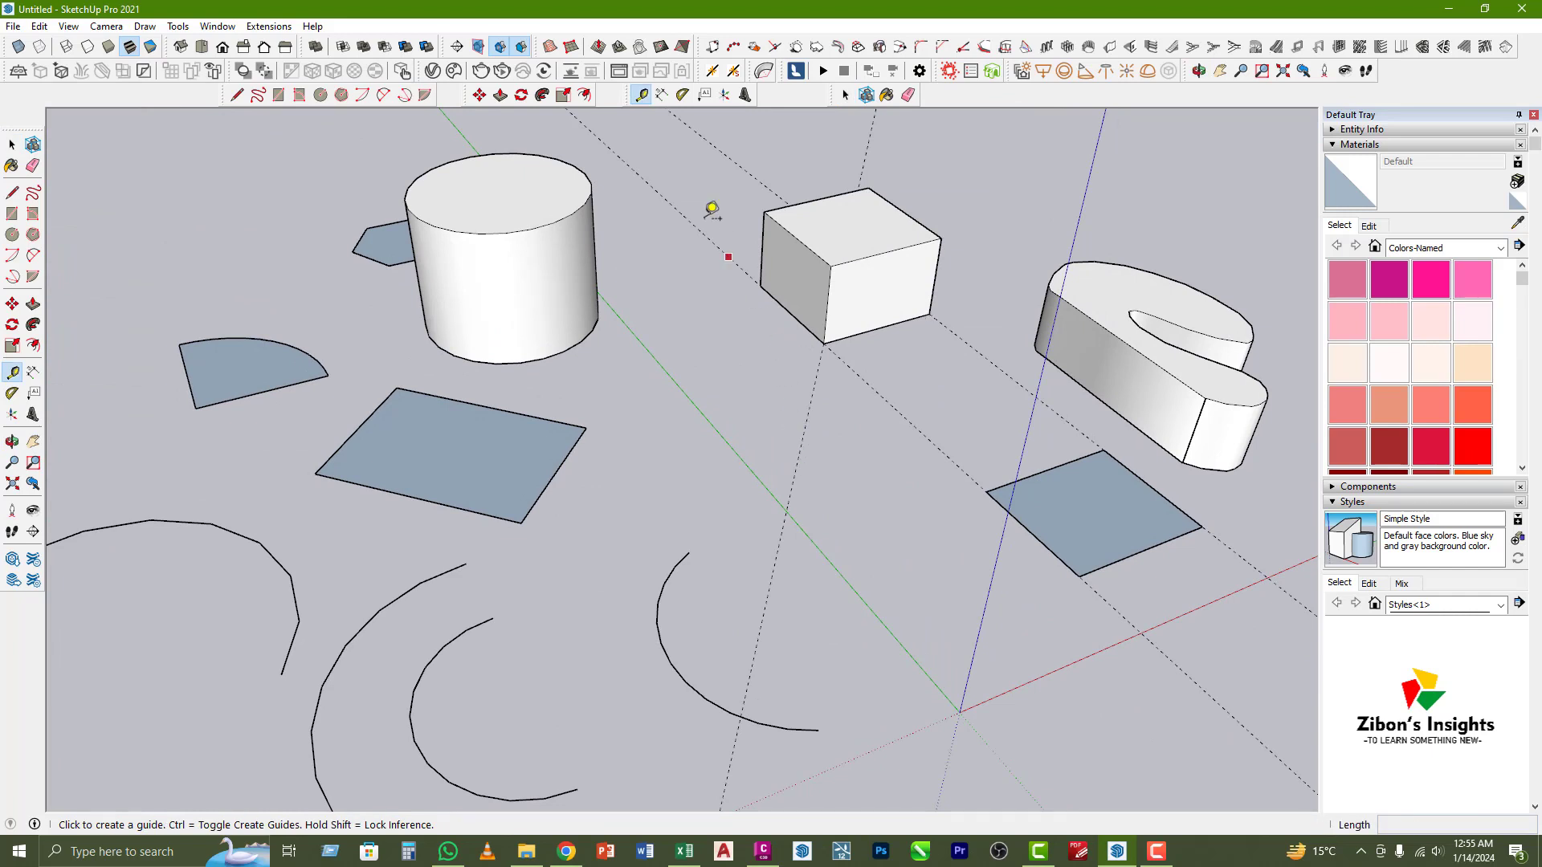
pyautogui.click(805, 422)
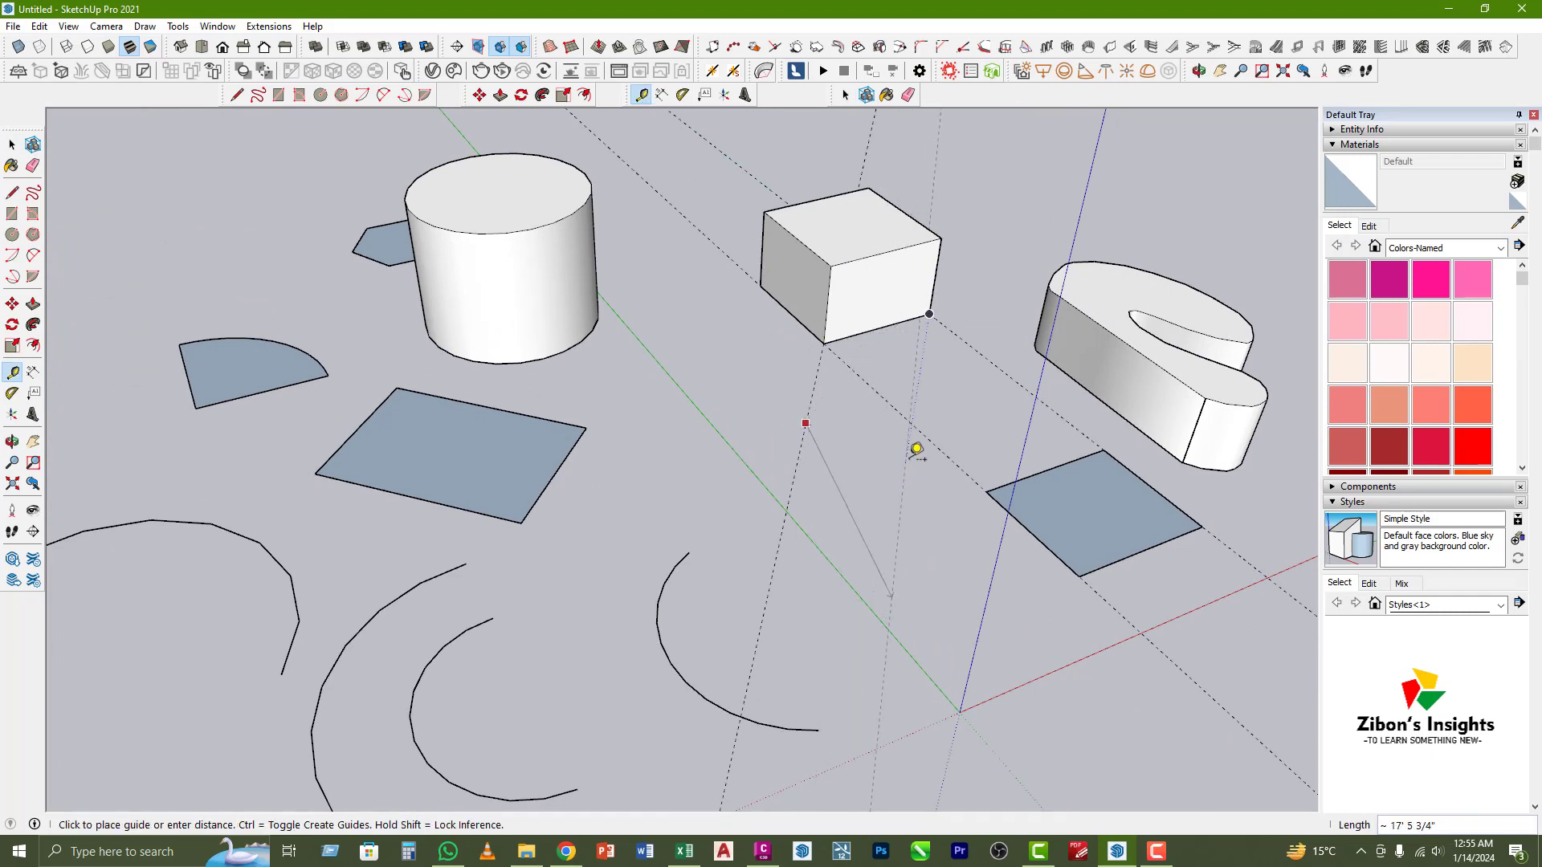
pyautogui.press('space')
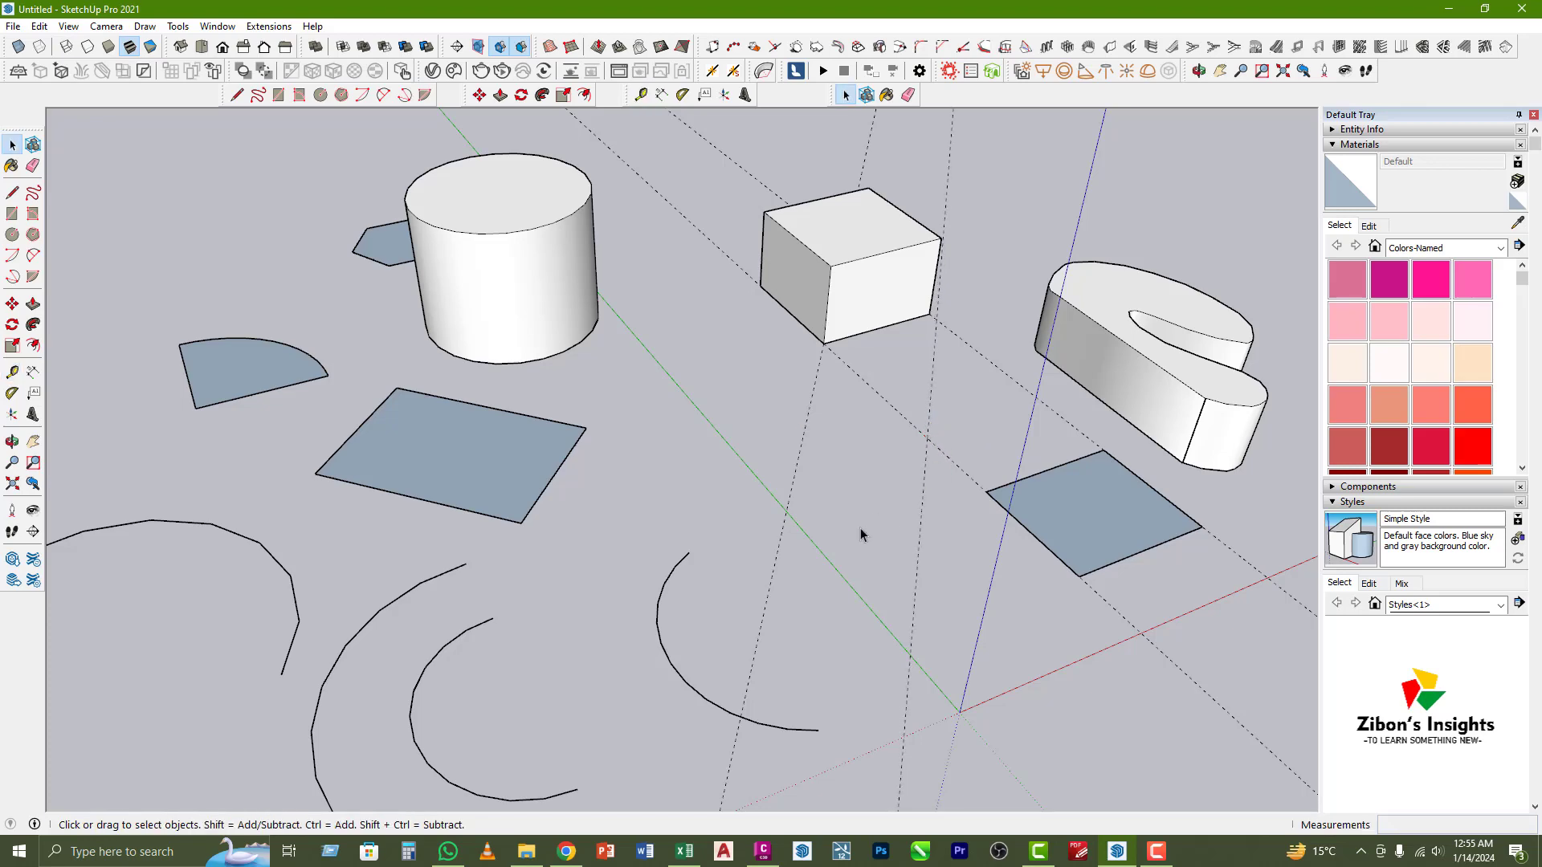
pyautogui.moveTo(929, 434); pyautogui.dragTo(819, 492, button='middle')
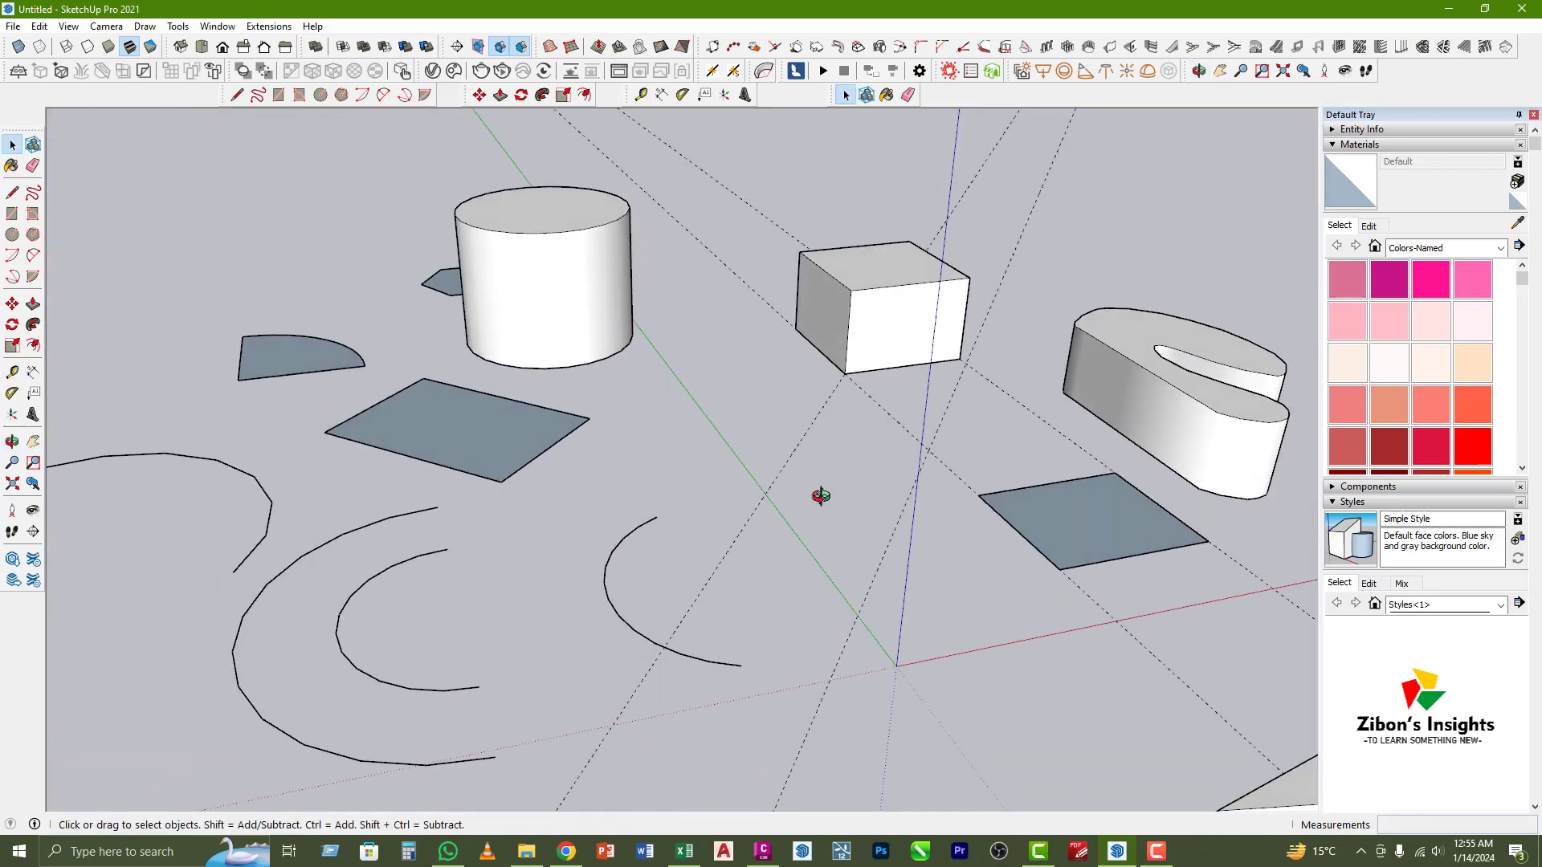
# - Draw a closed four-sided face with the Line tool between the two parallel angled guides in front of the box
pyautogui.press('l')
pyautogui.click(816, 414)
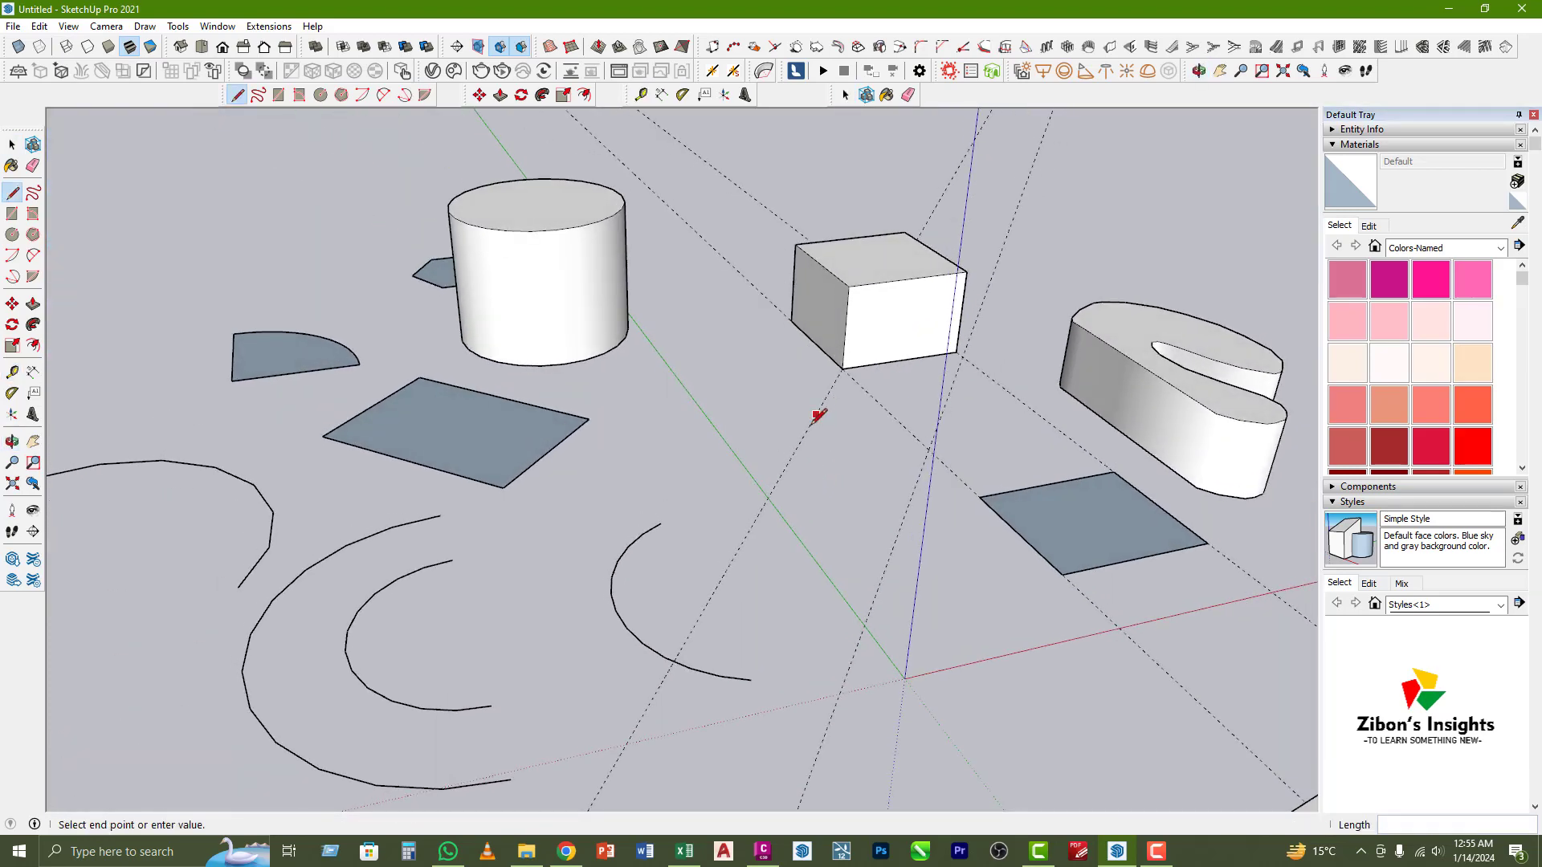
pyautogui.click(736, 554)
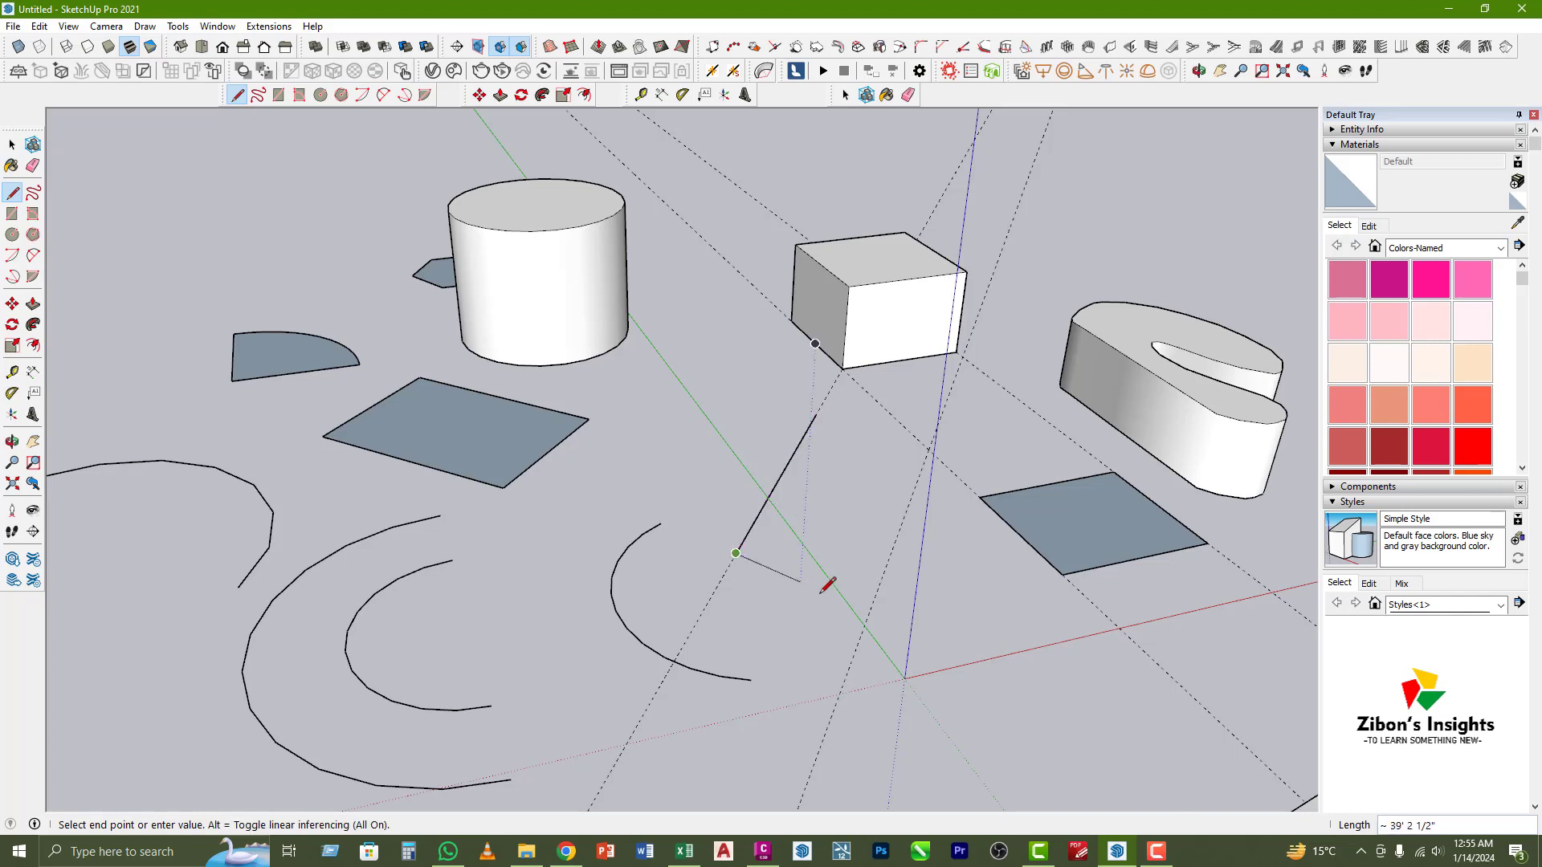
pyautogui.click(871, 604)
pyautogui.click(929, 449)
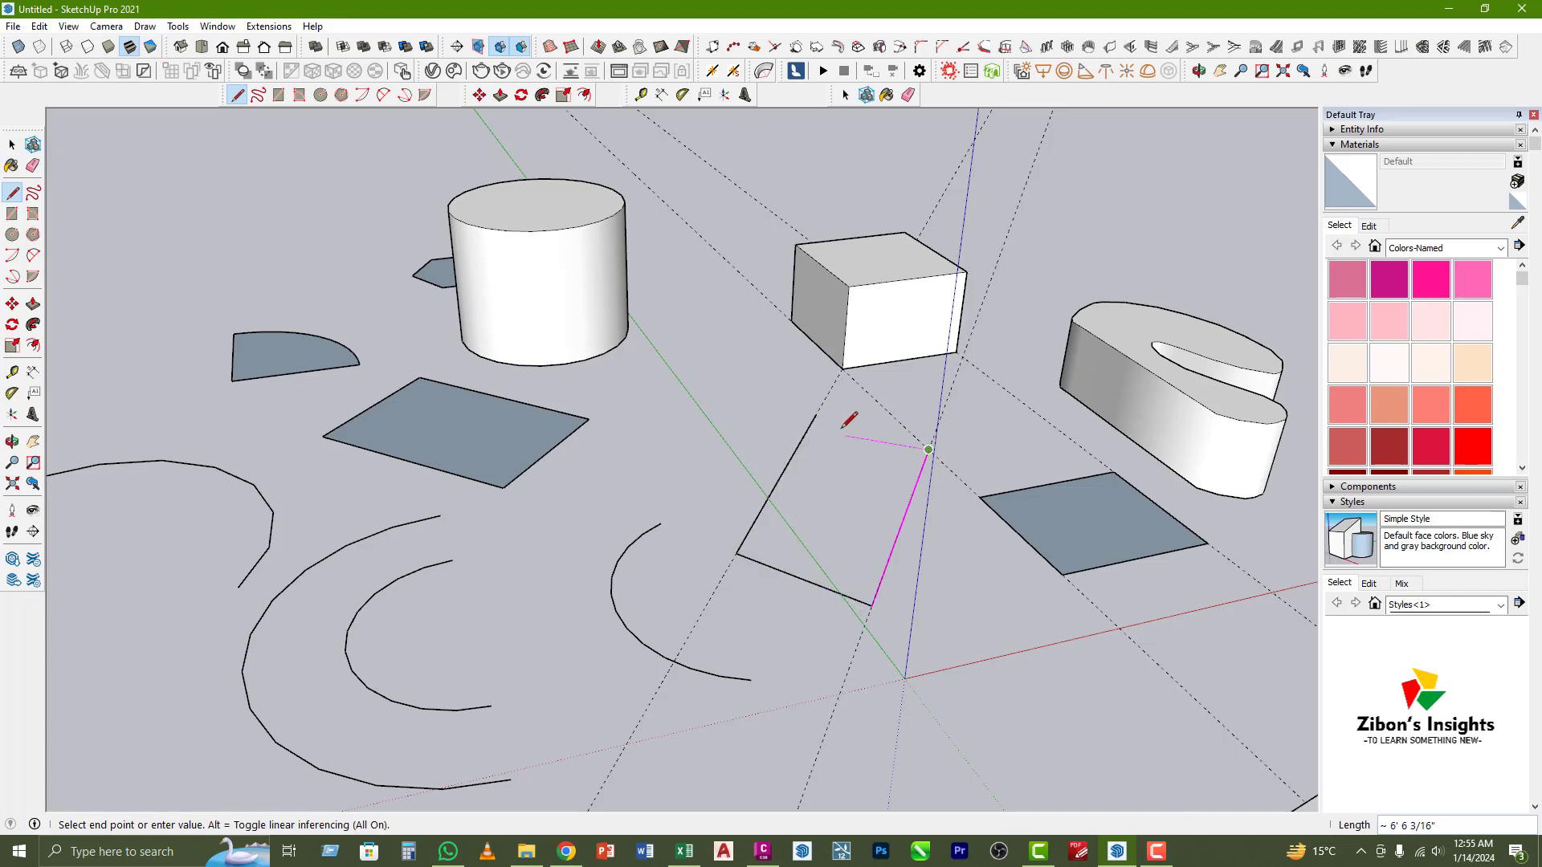
pyautogui.click(816, 414)
pyautogui.moveTo(859, 532); pyautogui.dragTo(785, 488, button='middle')
pyautogui.press('space')
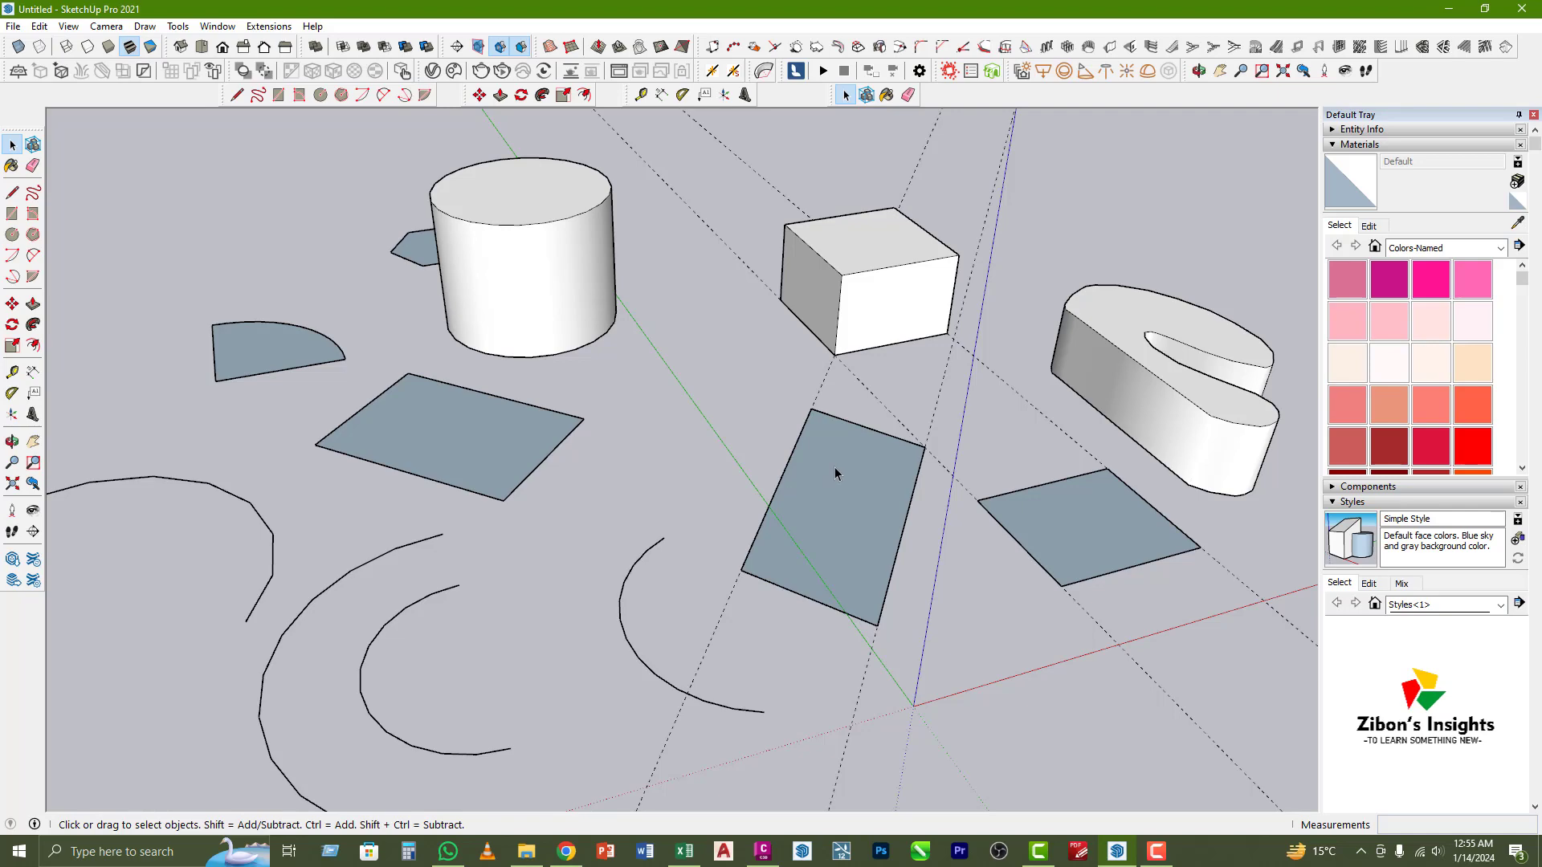
# - Attach a leader text reading "face" to the corner of the four-sided ground face in front of the curved solid, nearest the red axis
pyautogui.moveTo(799, 492); pyautogui.dragTo(792, 461, button='middle')
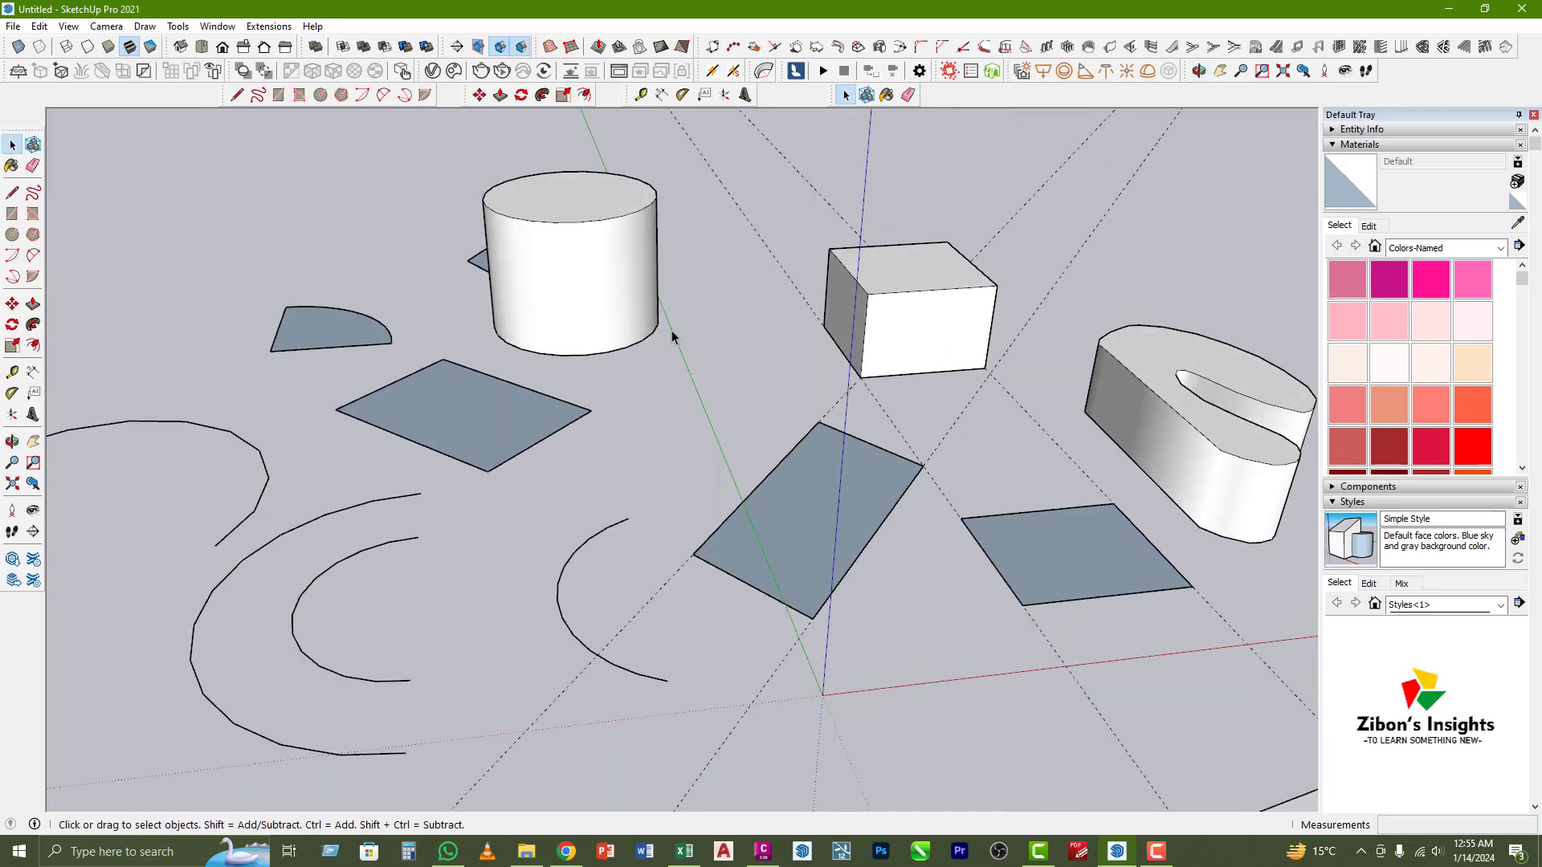
pyautogui.moveTo(708, 330); pyautogui.dragTo(645, 295, button='middle')
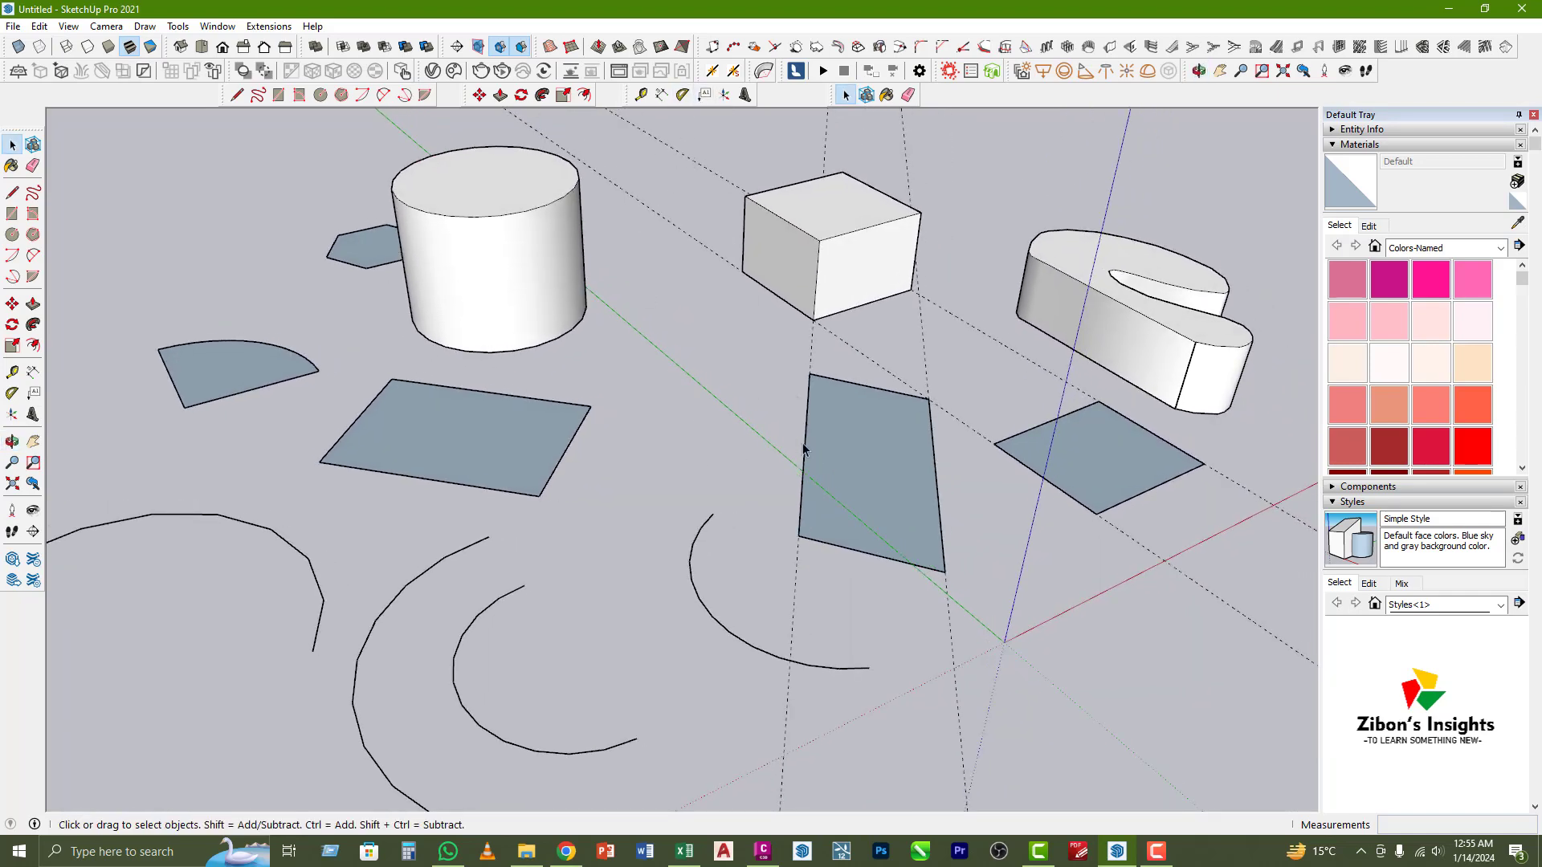
pyautogui.moveTo(802, 437); pyautogui.dragTo(670, 314, button='middle')
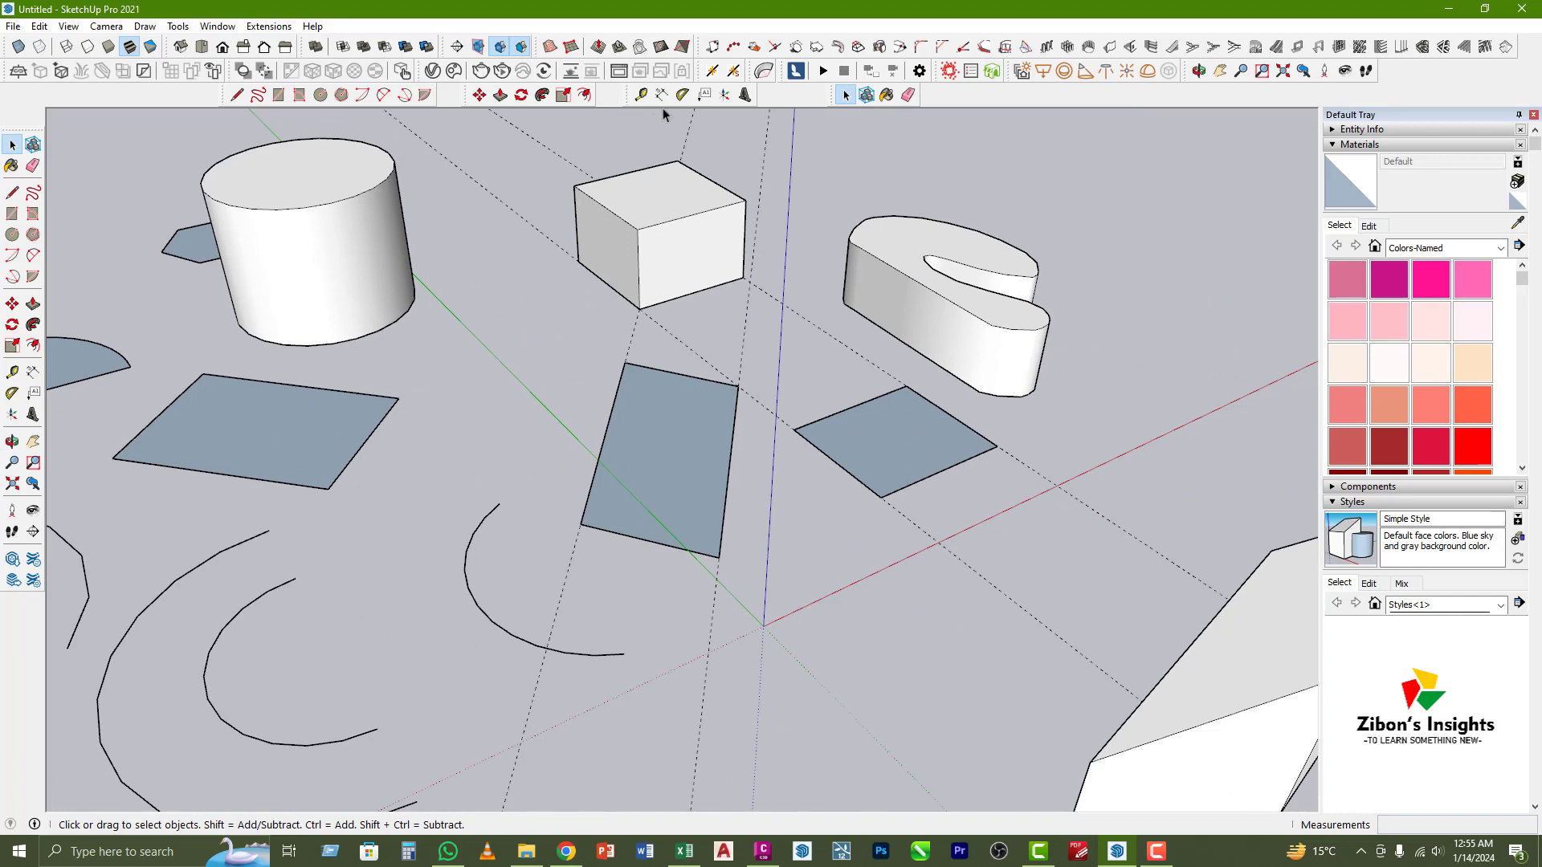
pyautogui.click(704, 96)
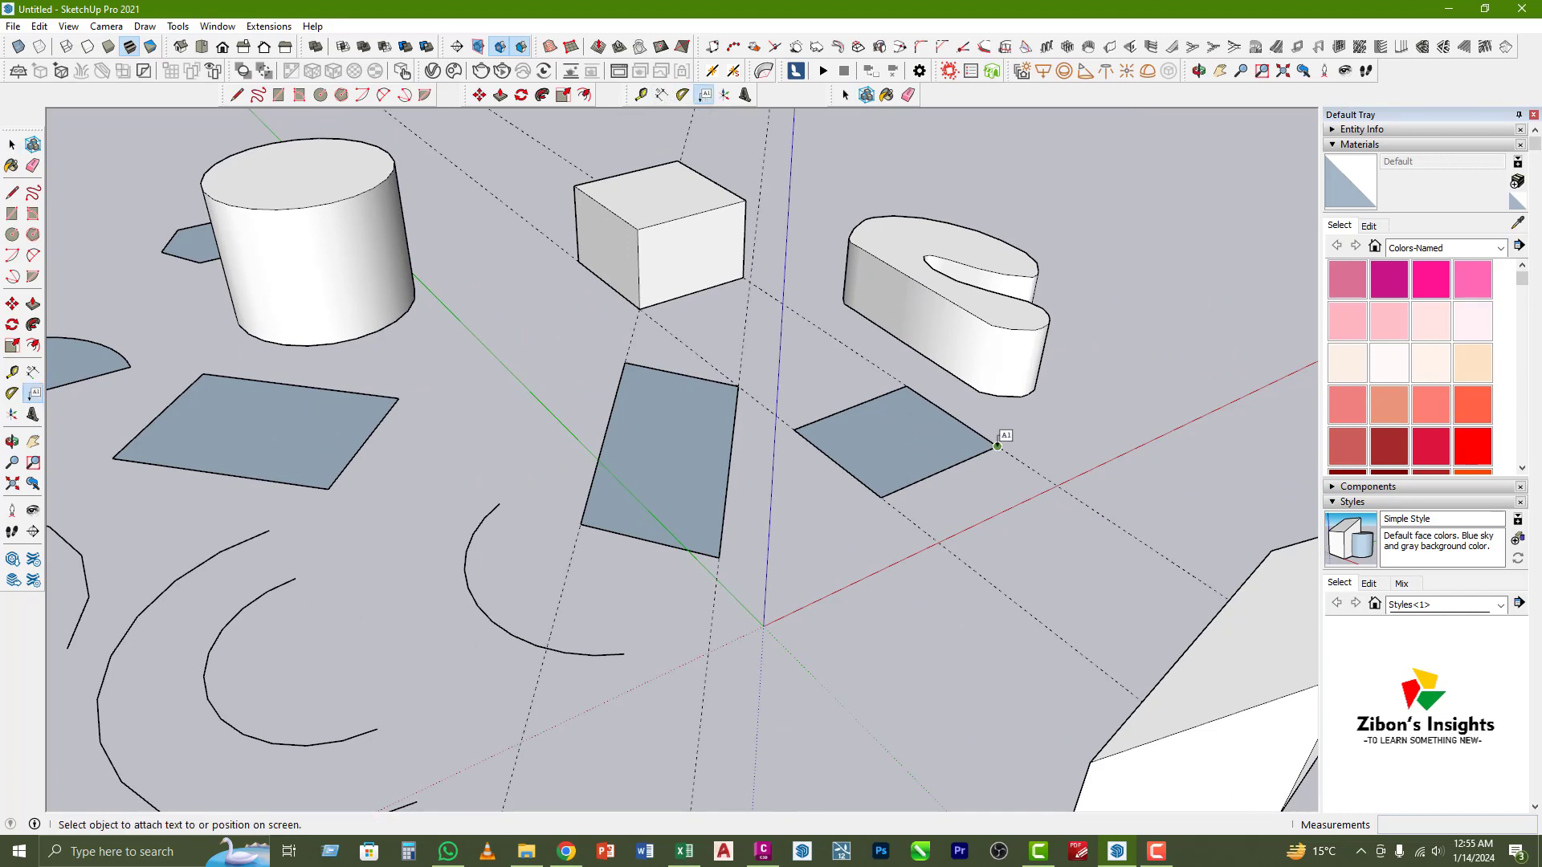
pyautogui.click(998, 444)
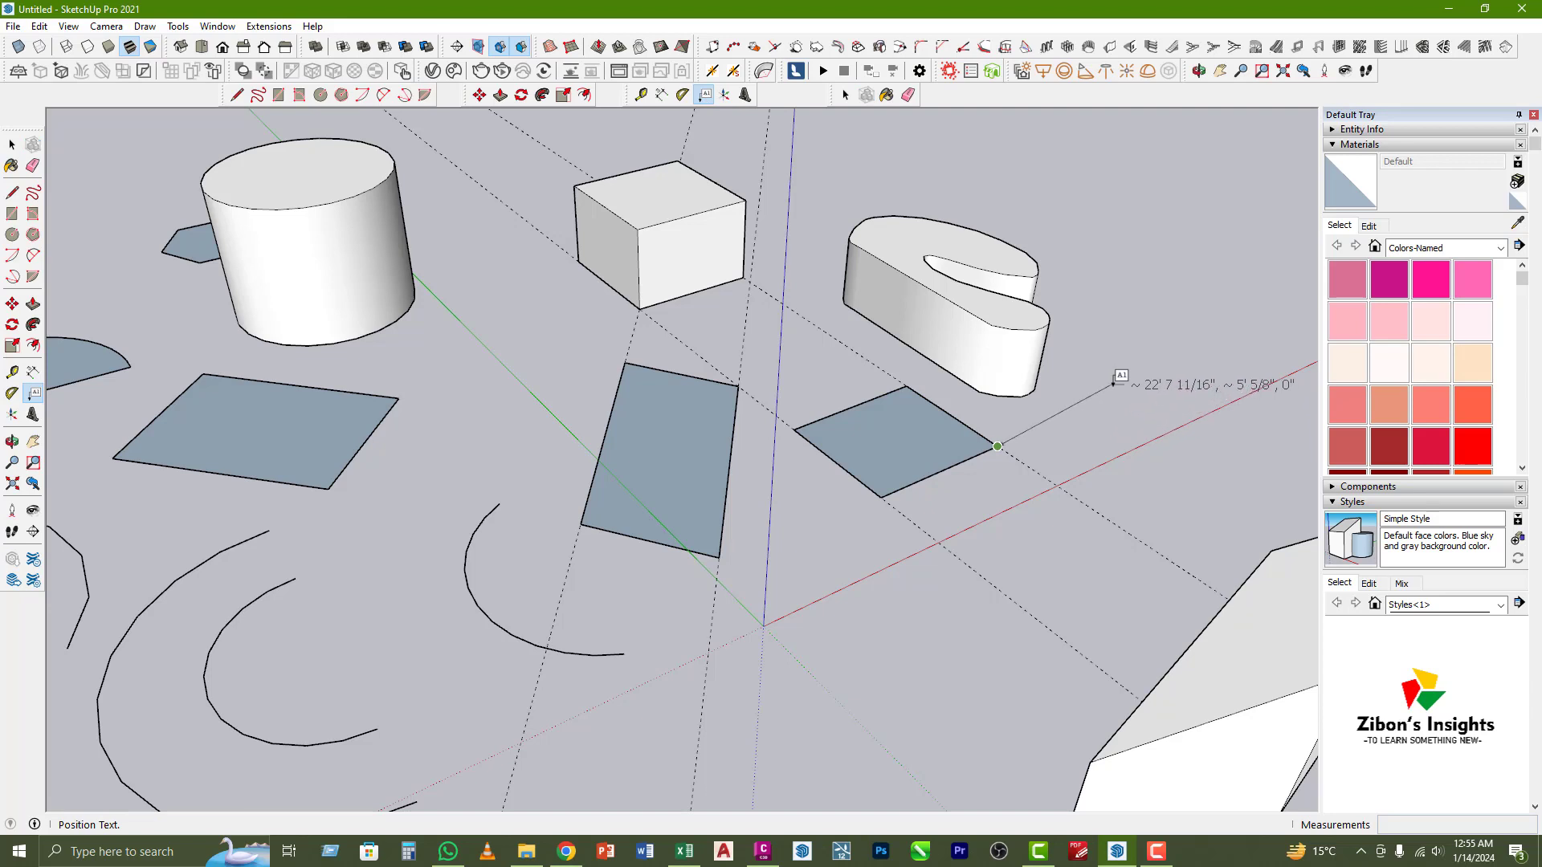
pyautogui.click(1124, 412)
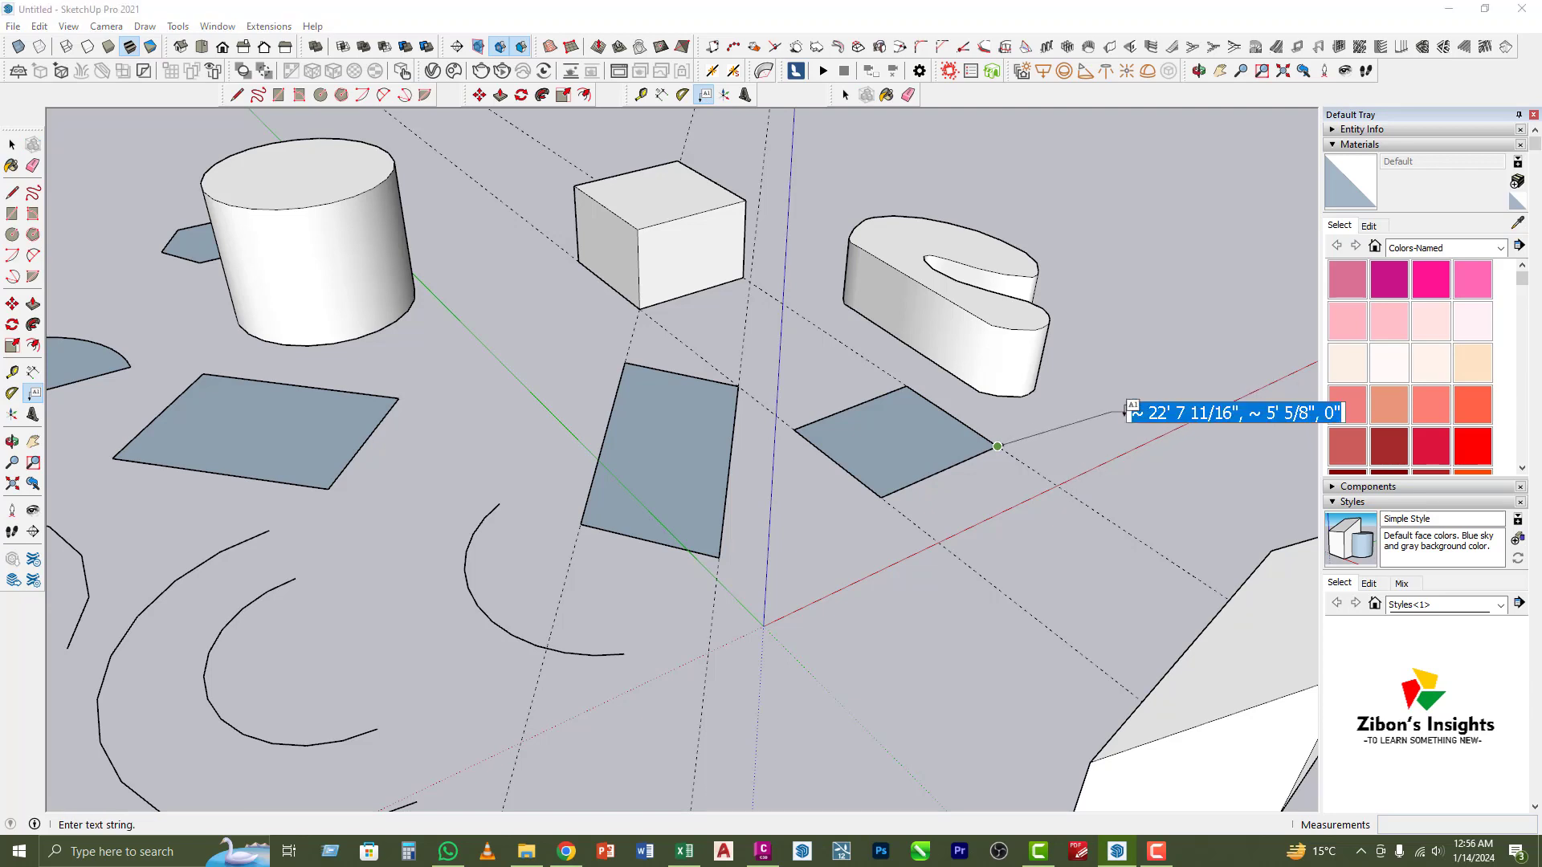
pyautogui.write('face')
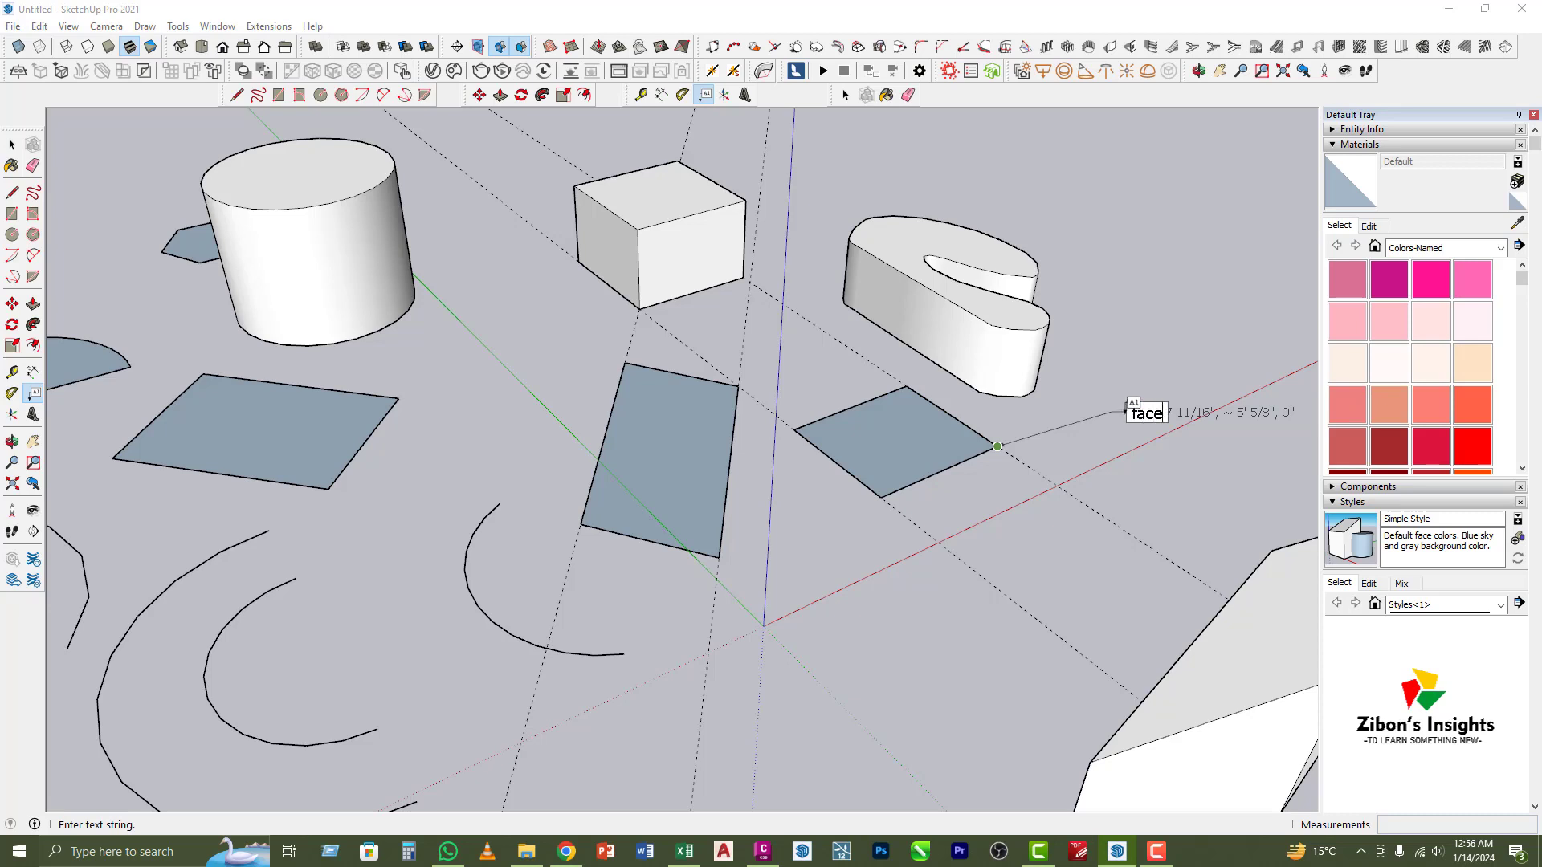
pyautogui.press('Return')
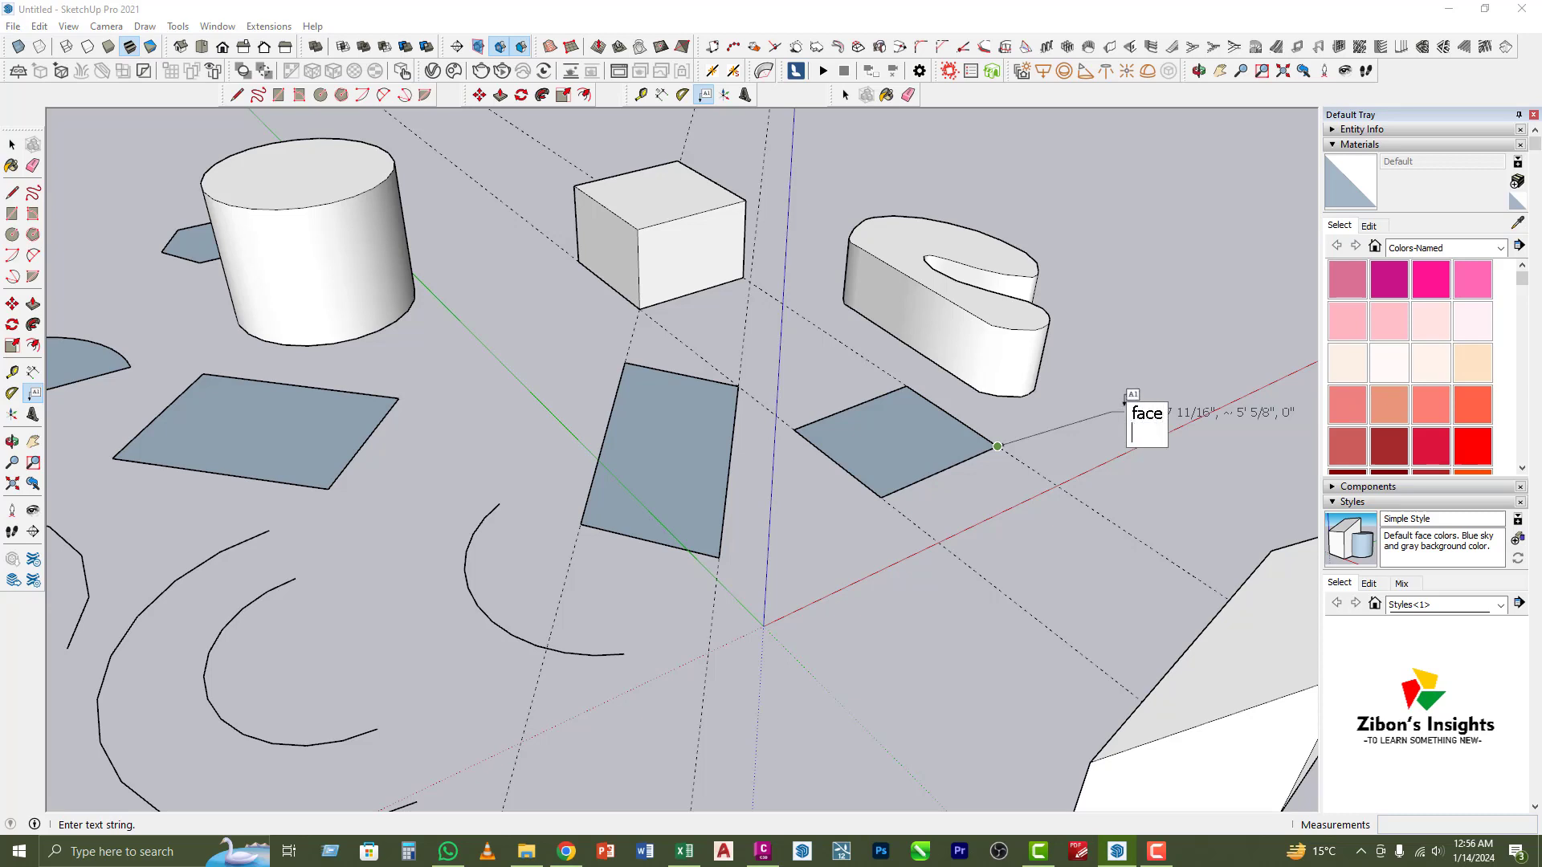
pyautogui.click(1153, 479)
pyautogui.press('space')
# - Examine the "face" leader text and its attachment corner from several viewing angles
pyautogui.moveTo(1097, 453); pyautogui.dragTo(762, 527, button='middle')
pyautogui.scroll(5, 1141, 455)
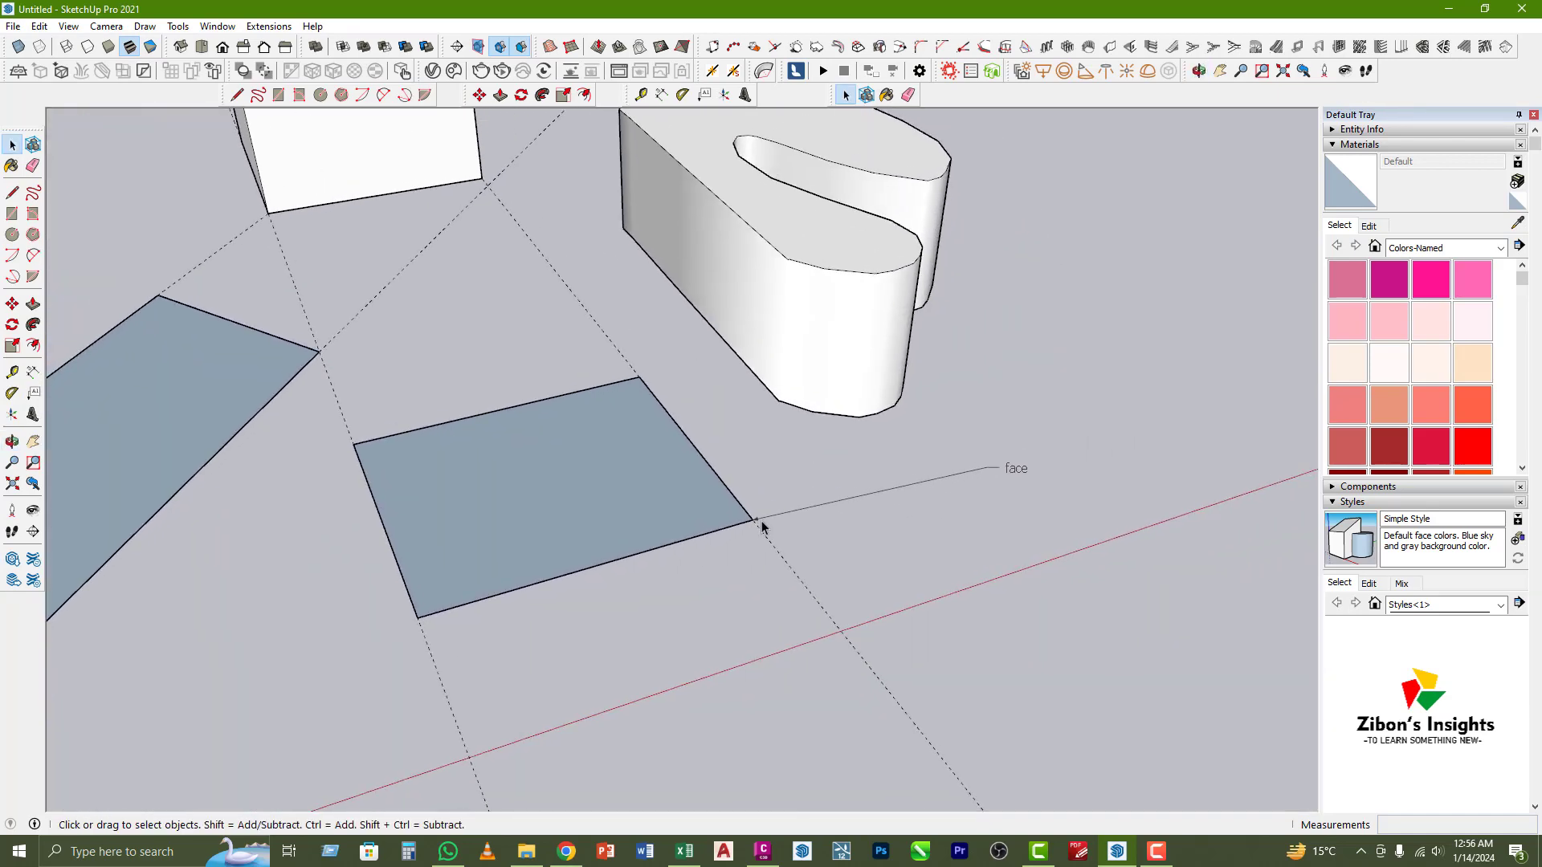
pyautogui.moveTo(971, 482); pyautogui.dragTo(867, 576, button='middle')
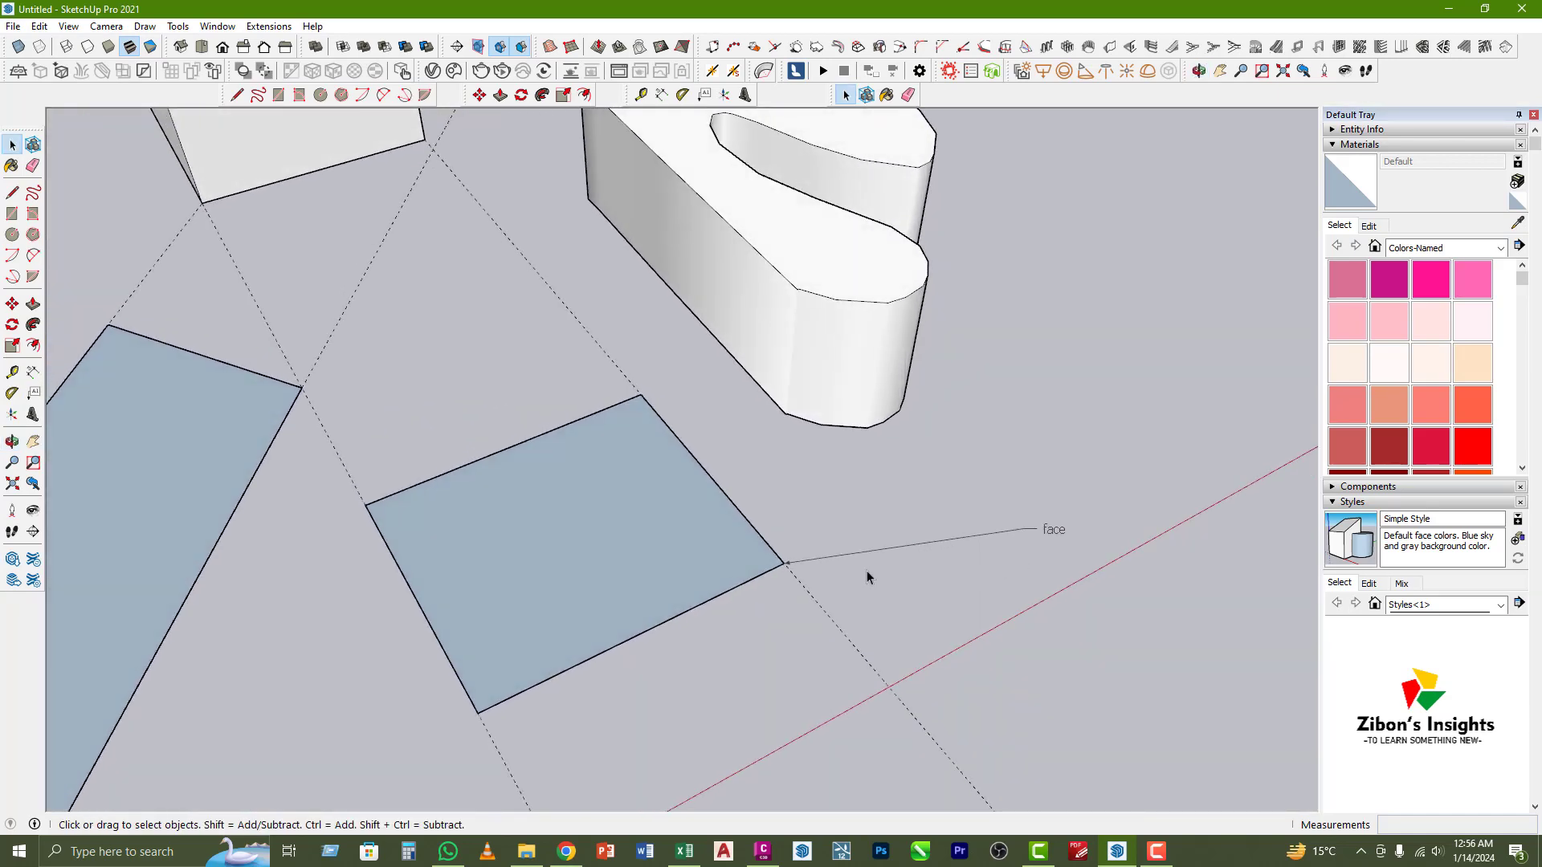
pyautogui.scroll(-3, 962, 538)
pyautogui.moveTo(962, 539); pyautogui.dragTo(1081, 437, button='middle')
pyautogui.scroll(3, 1081, 437)
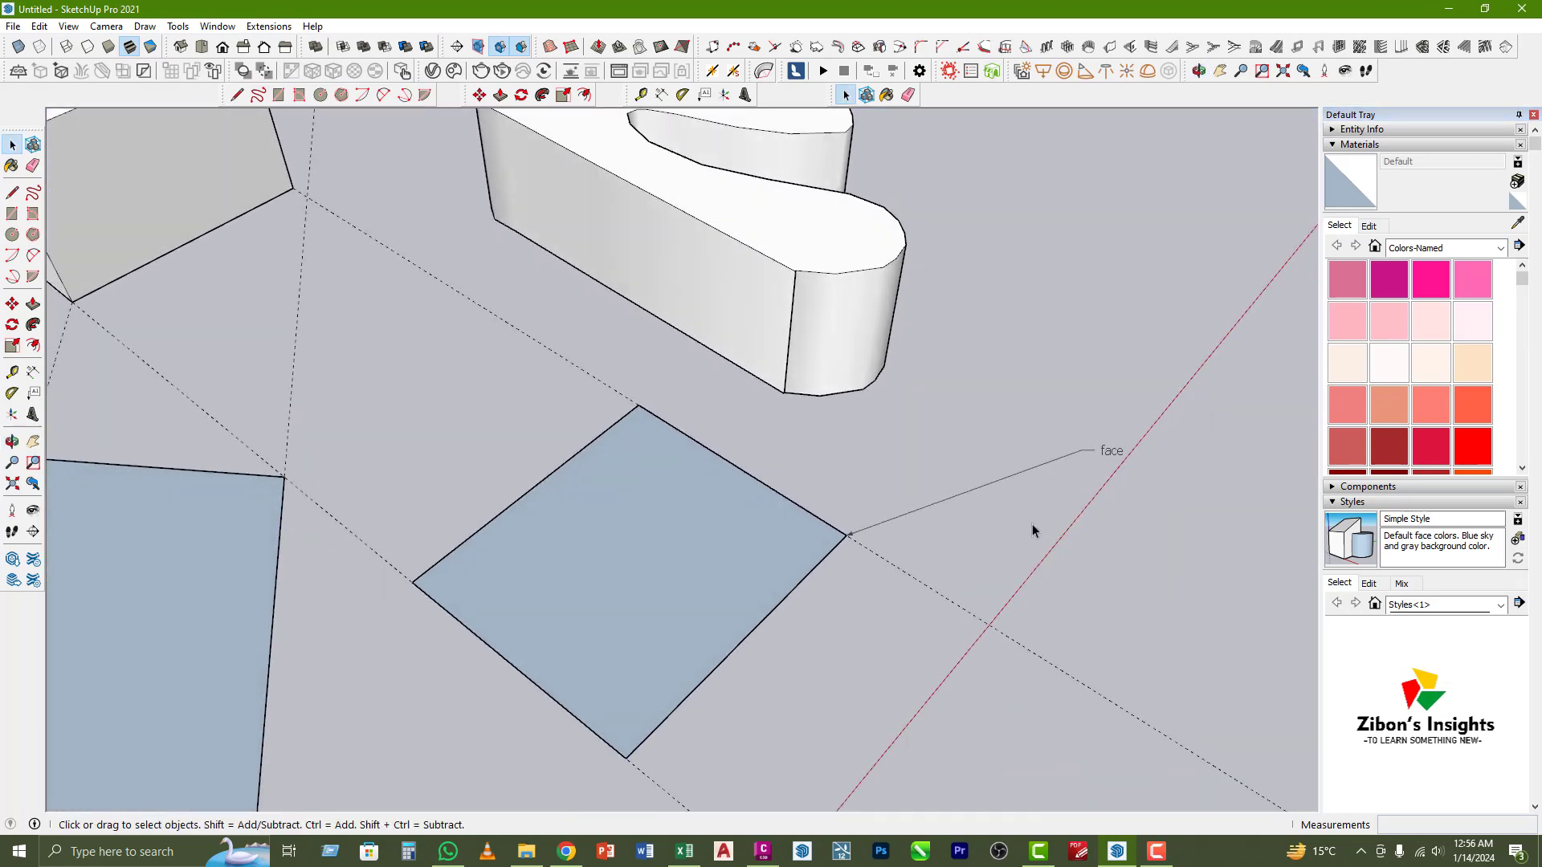
pyautogui.moveTo(1032, 530); pyautogui.dragTo(902, 500, button='middle')
pyautogui.moveTo(980, 445); pyautogui.dragTo(833, 289)
pyautogui.press('space')
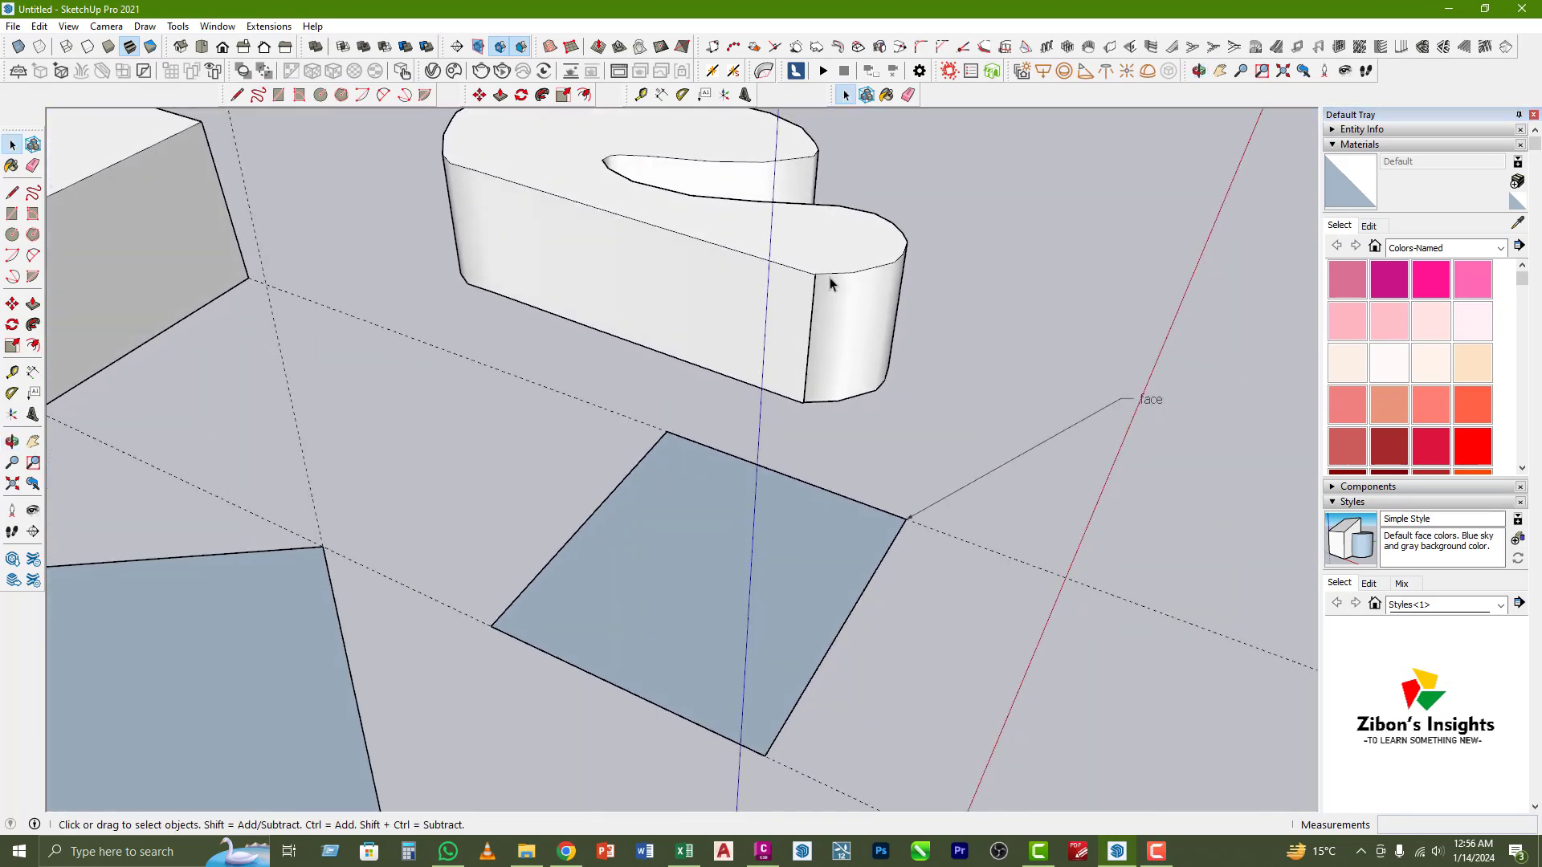
pyautogui.click(726, 97)
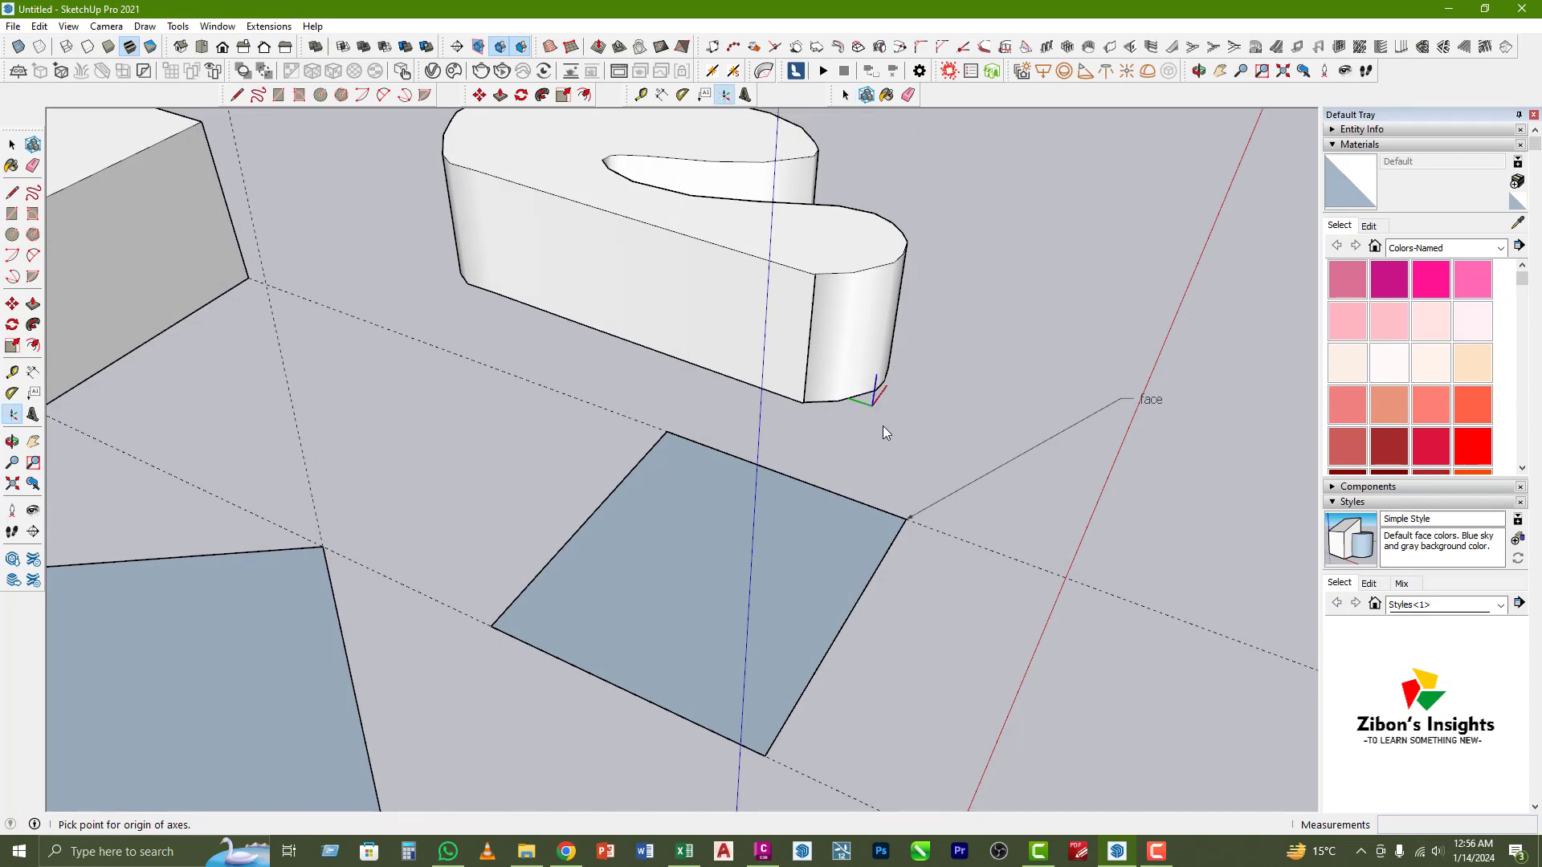
pyautogui.moveTo(936, 644); pyautogui.dragTo(740, 449, button='middle')
pyautogui.scroll(-1, 740, 449)
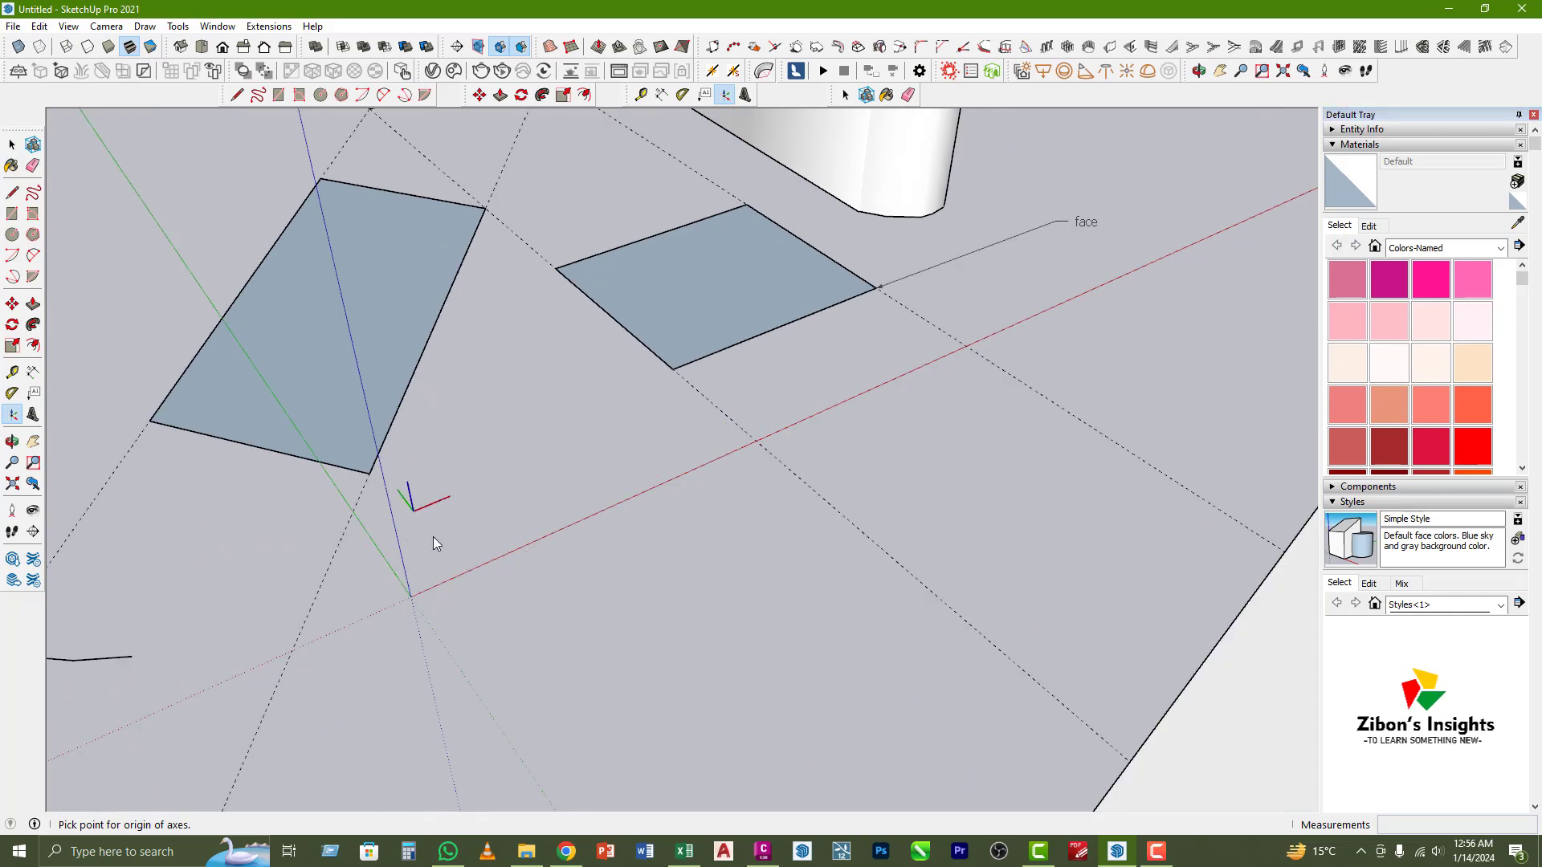
pyautogui.moveTo(425, 502); pyautogui.dragTo(485, 563, button='middle')
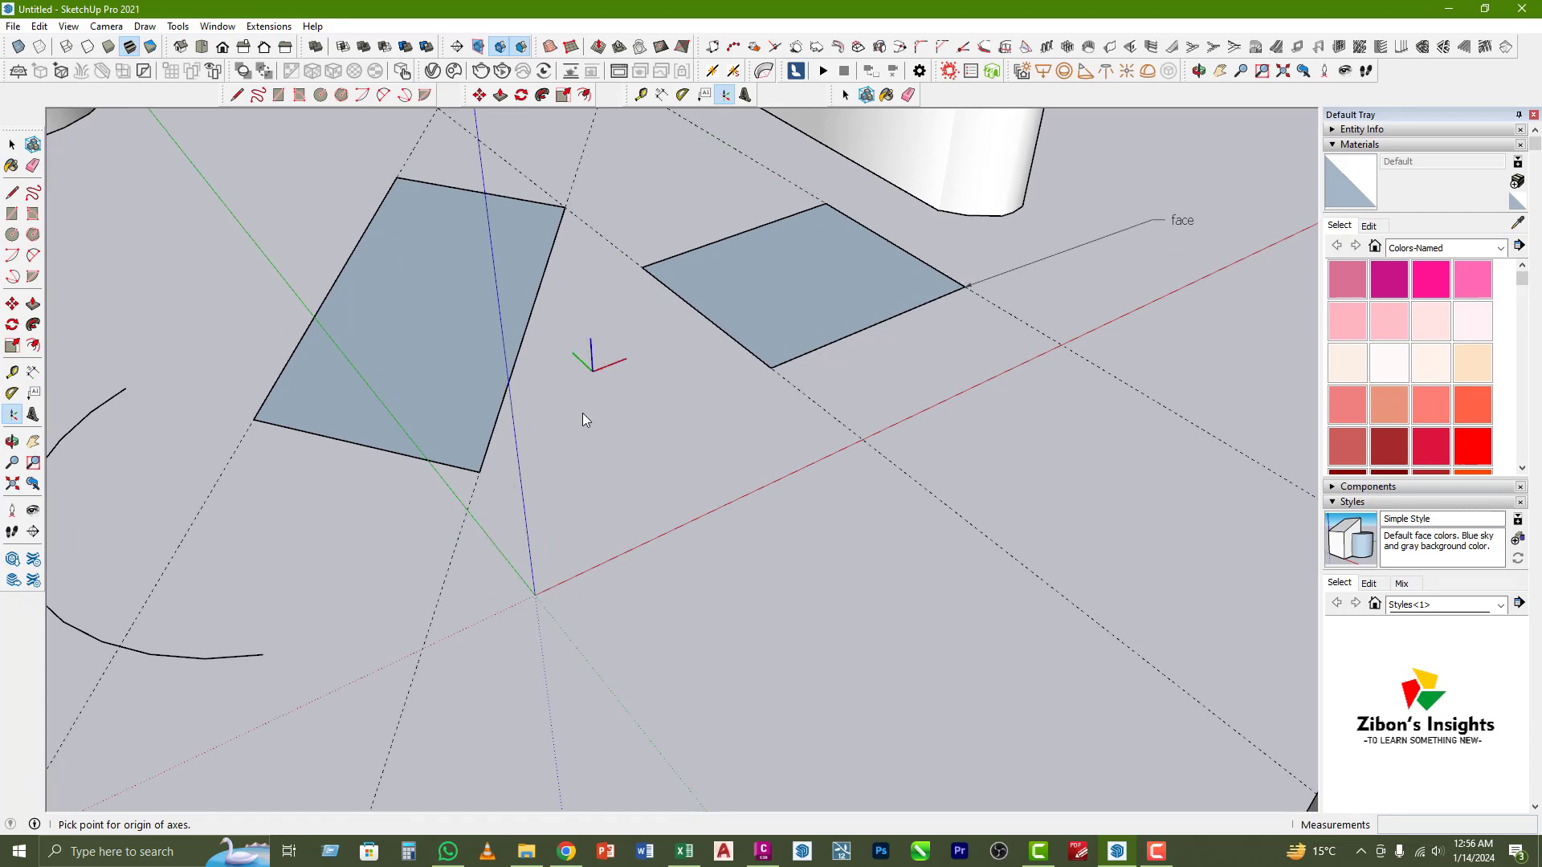
pyautogui.press('space')
# - Place filled 3D text "Wall" in Tahoma Regular, 10" high and extruded 1", on the box's side face towards the cylinder
pyautogui.moveTo(563, 528); pyautogui.dragTo(619, 490, button='middle')
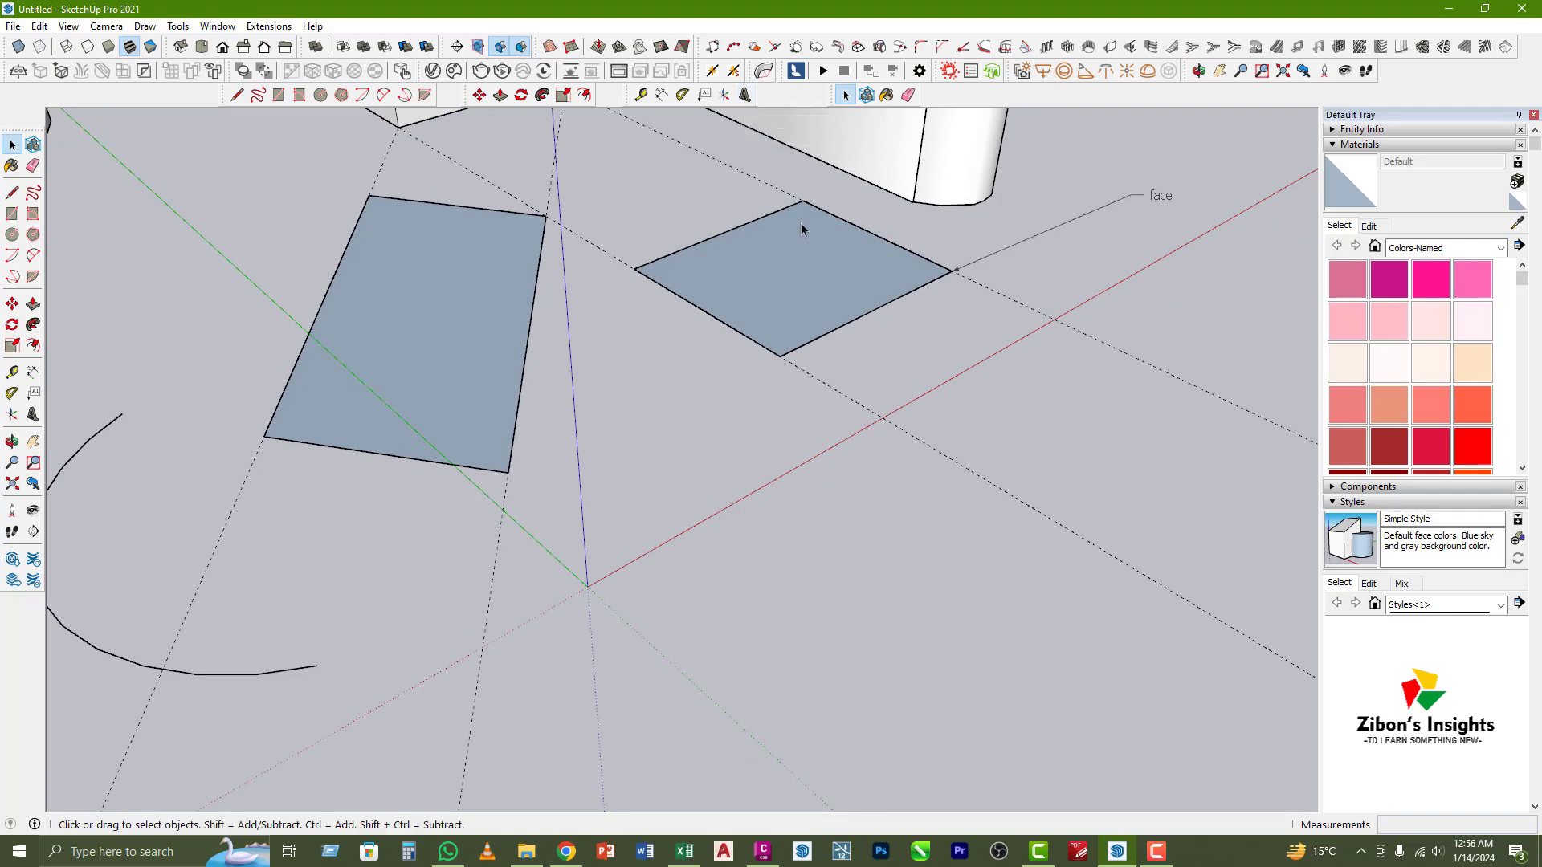
pyautogui.moveTo(801, 230); pyautogui.dragTo(541, 368, button='middle')
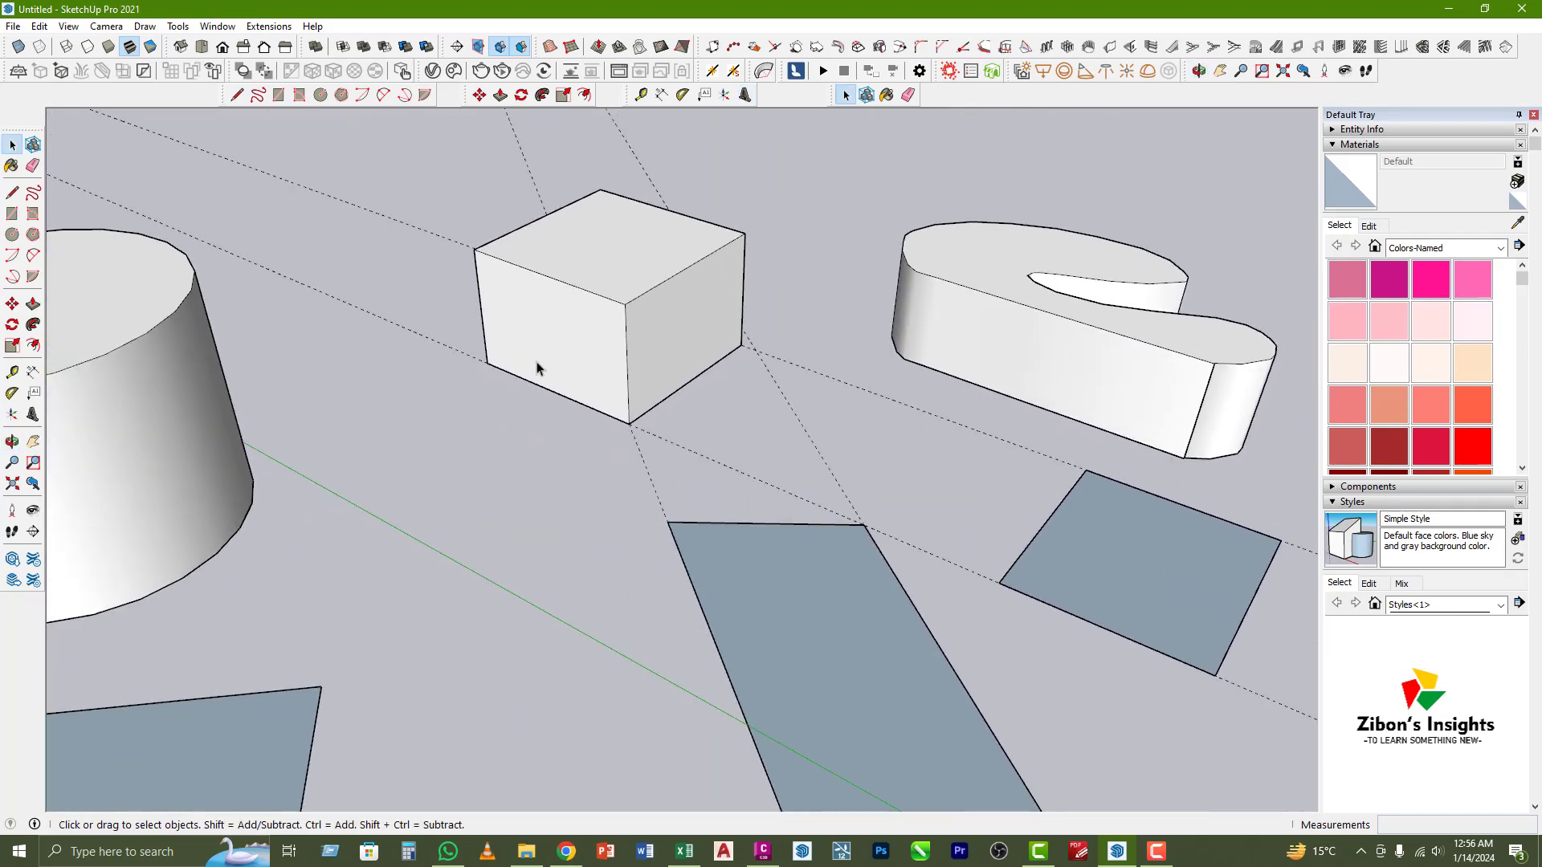
pyautogui.click(744, 96)
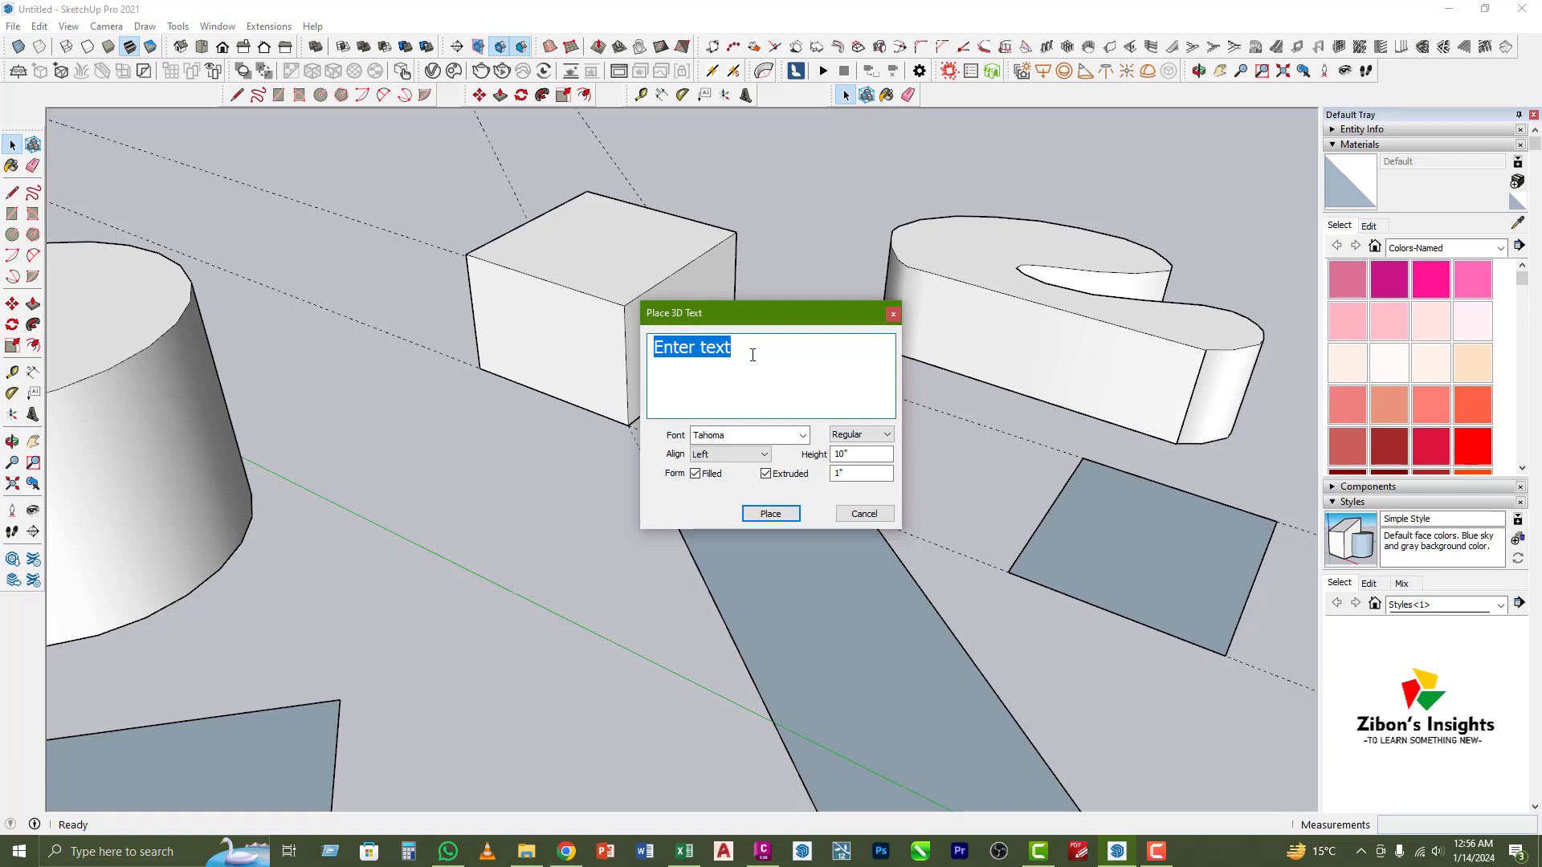
pyautogui.write('Wall')
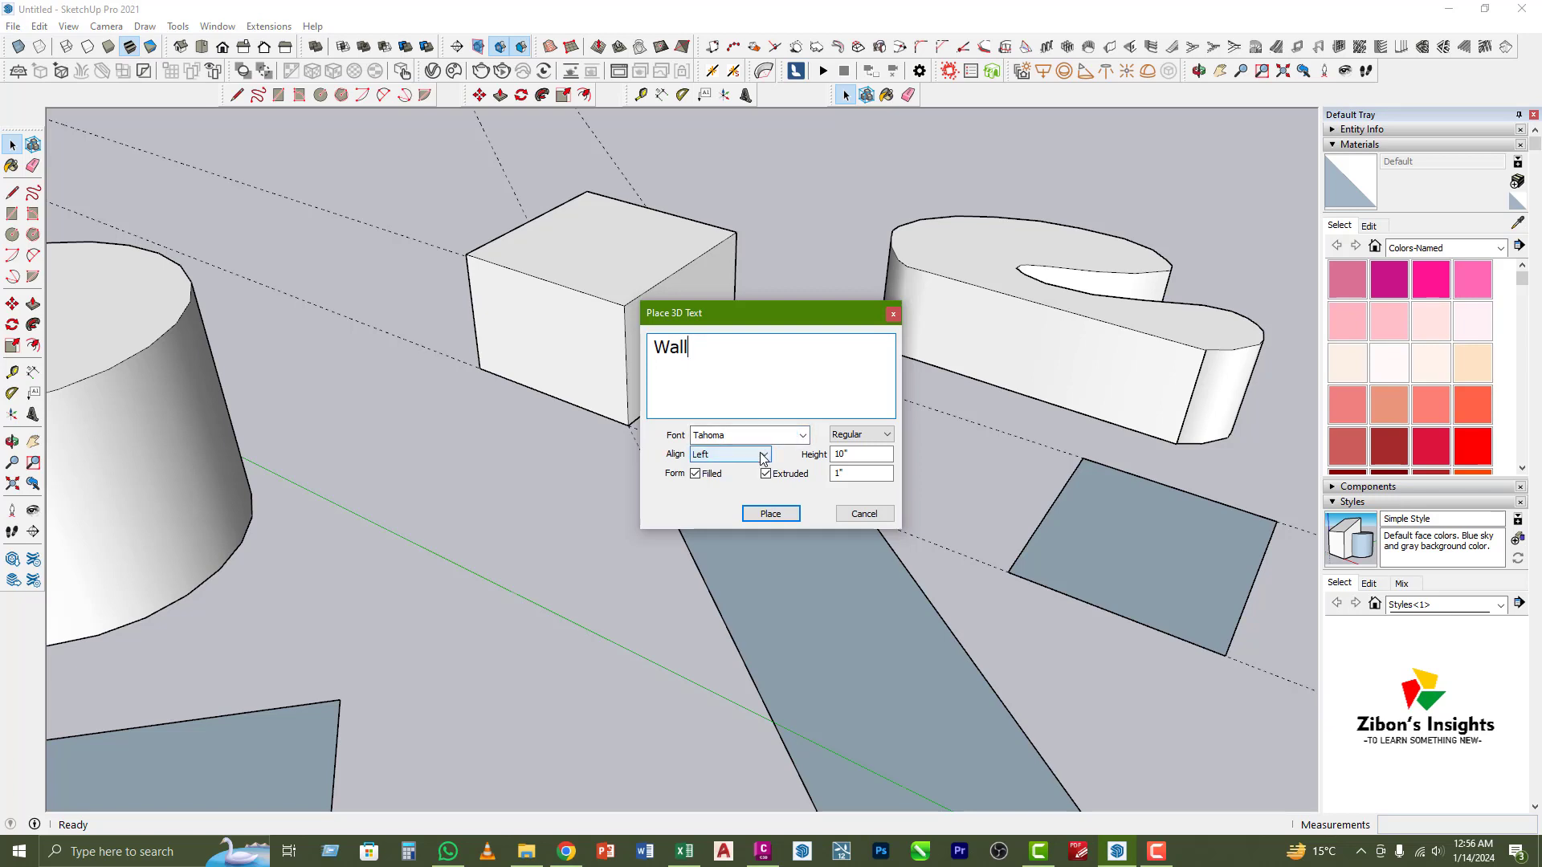
pyautogui.click(861, 434)
pyautogui.click(861, 437)
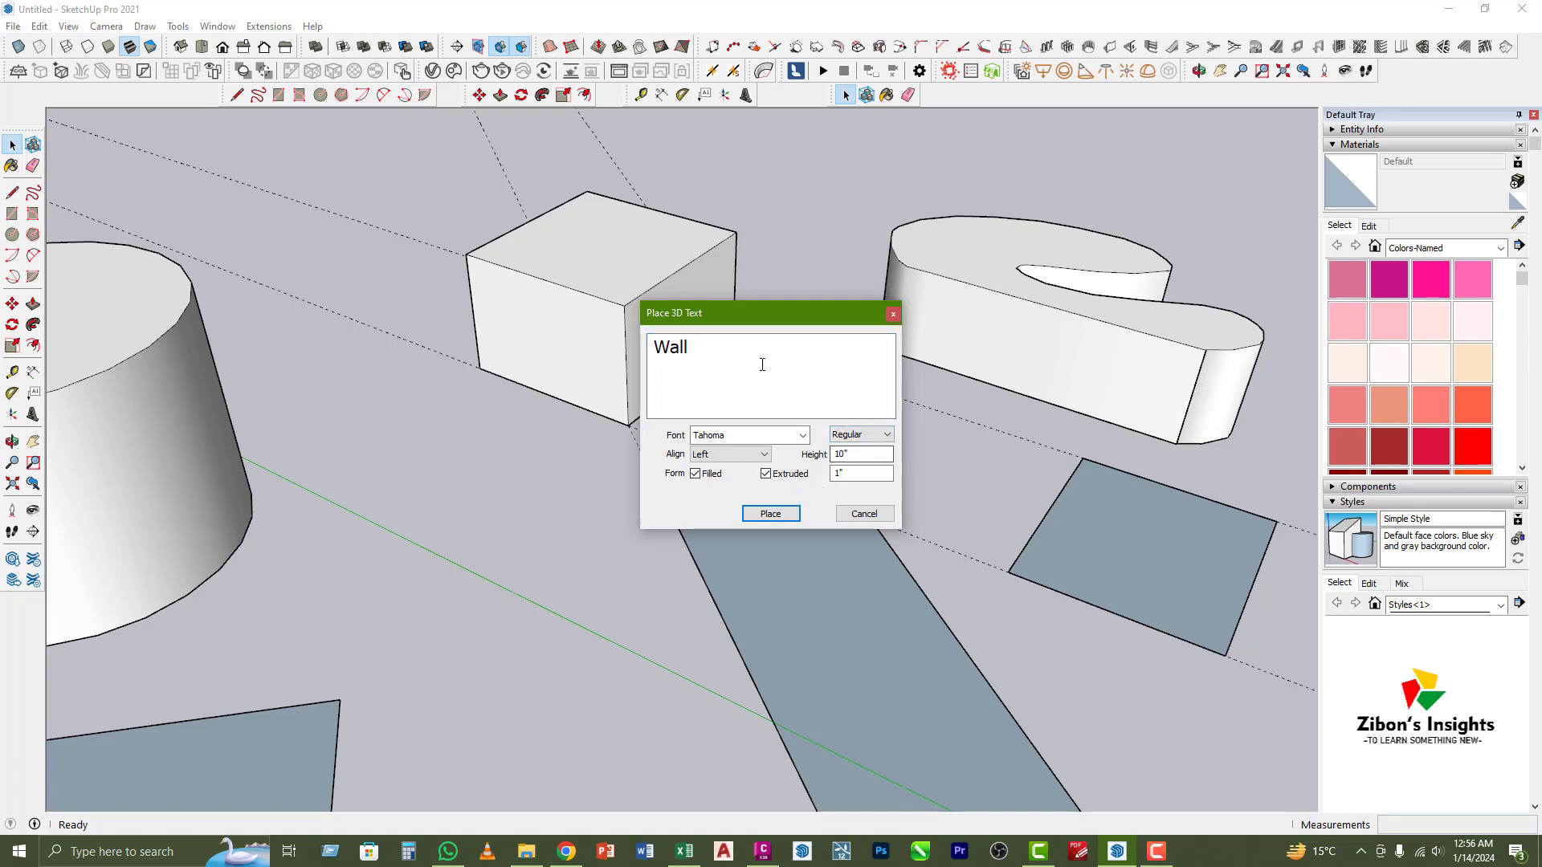
pyautogui.click(770, 514)
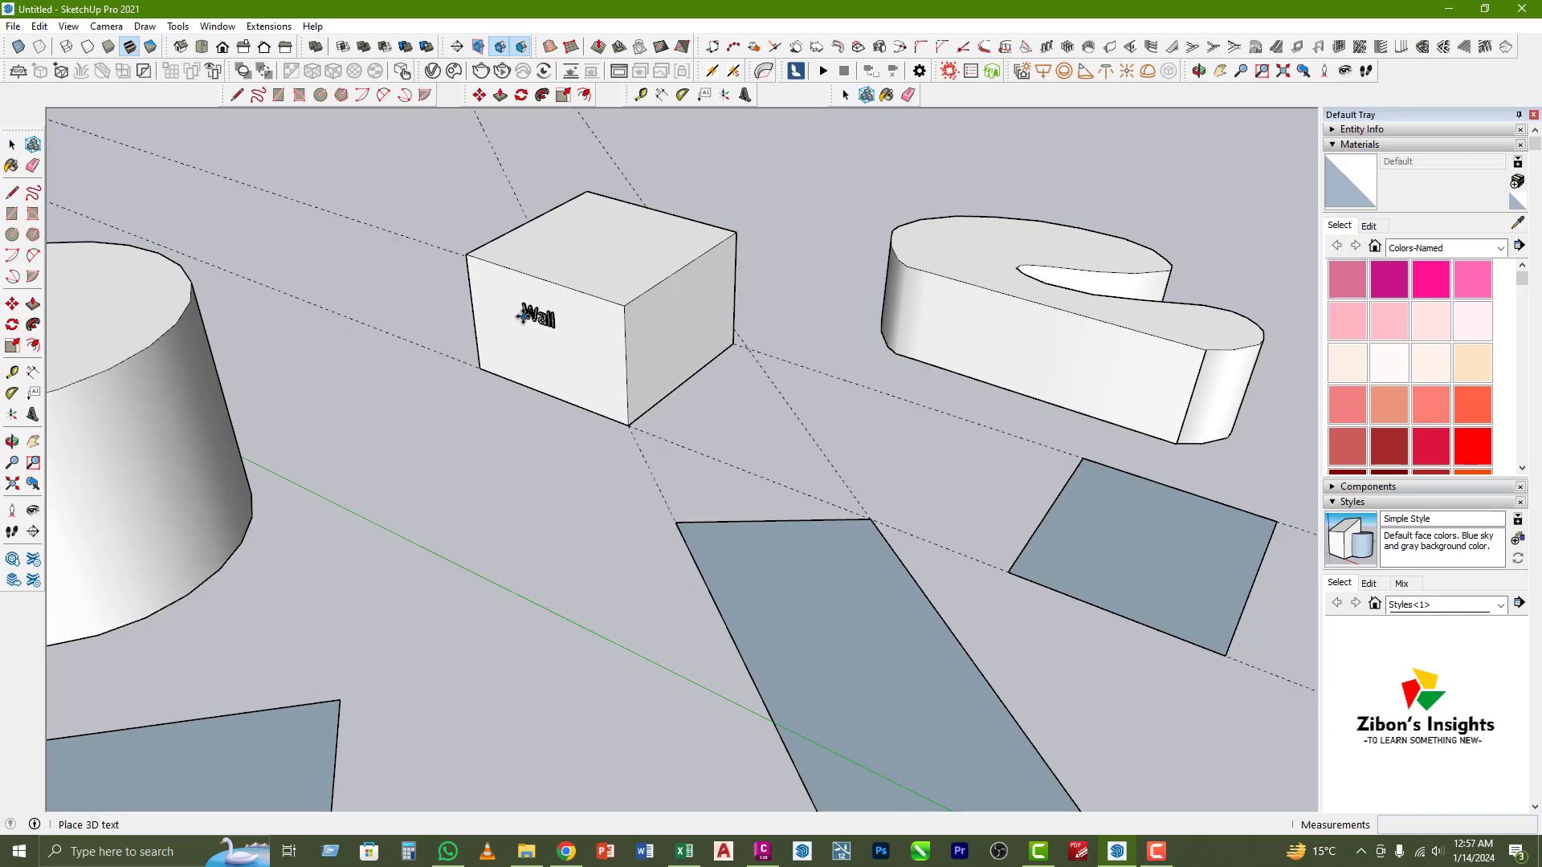
pyautogui.click(514, 305)
pyautogui.press('space')
pyautogui.click(544, 444)
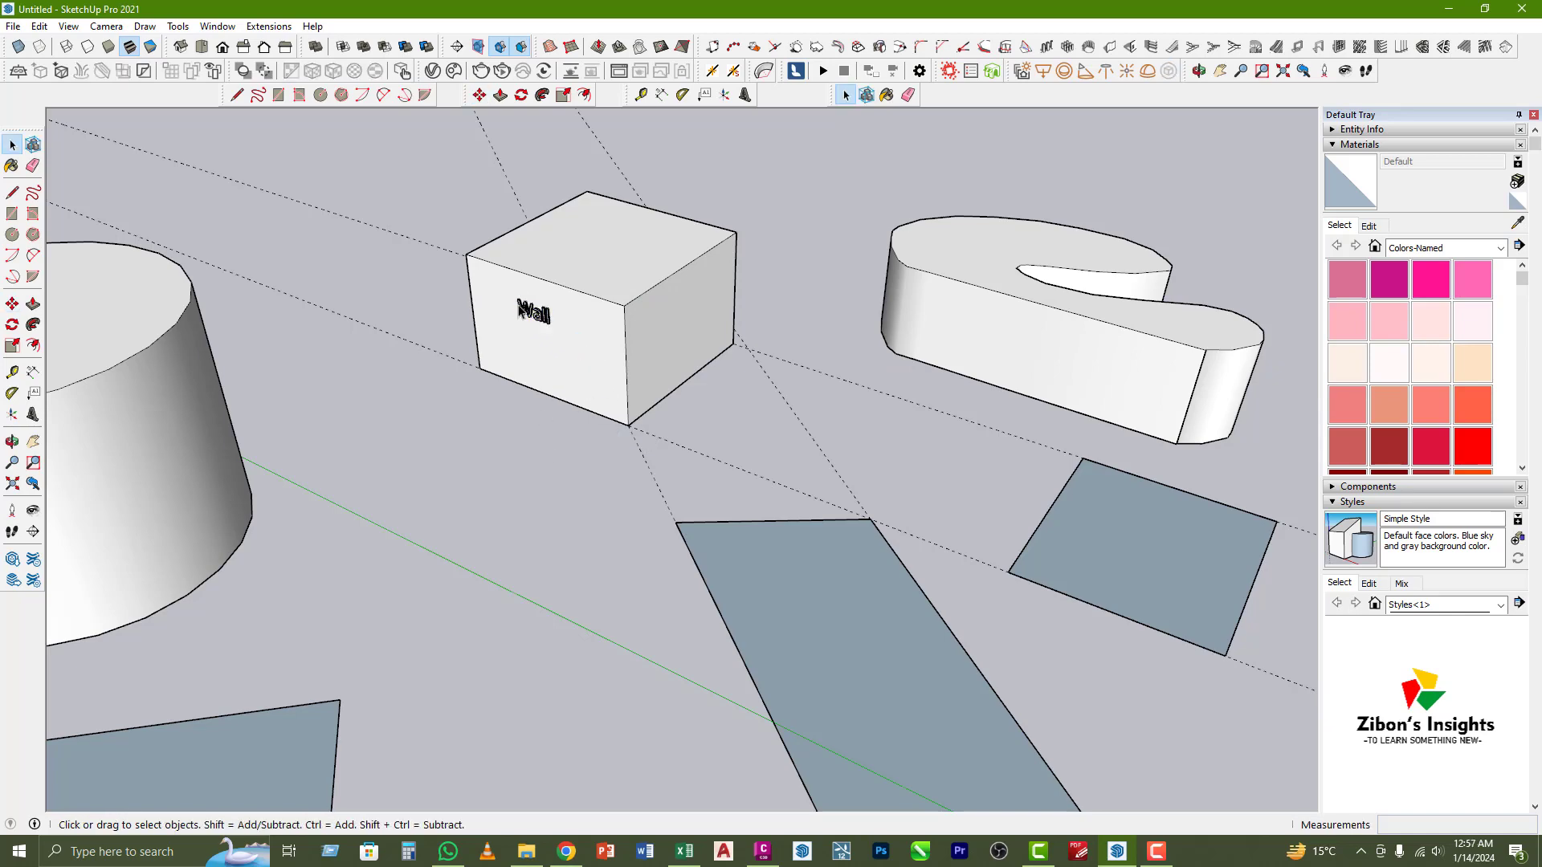
# - Inspect the 3D text "Wall" up close on the box's side face, including its selection as a single object
pyautogui.scroll(8, 534, 346)
pyautogui.moveTo(560, 371); pyautogui.dragTo(601, 354, button='middle')
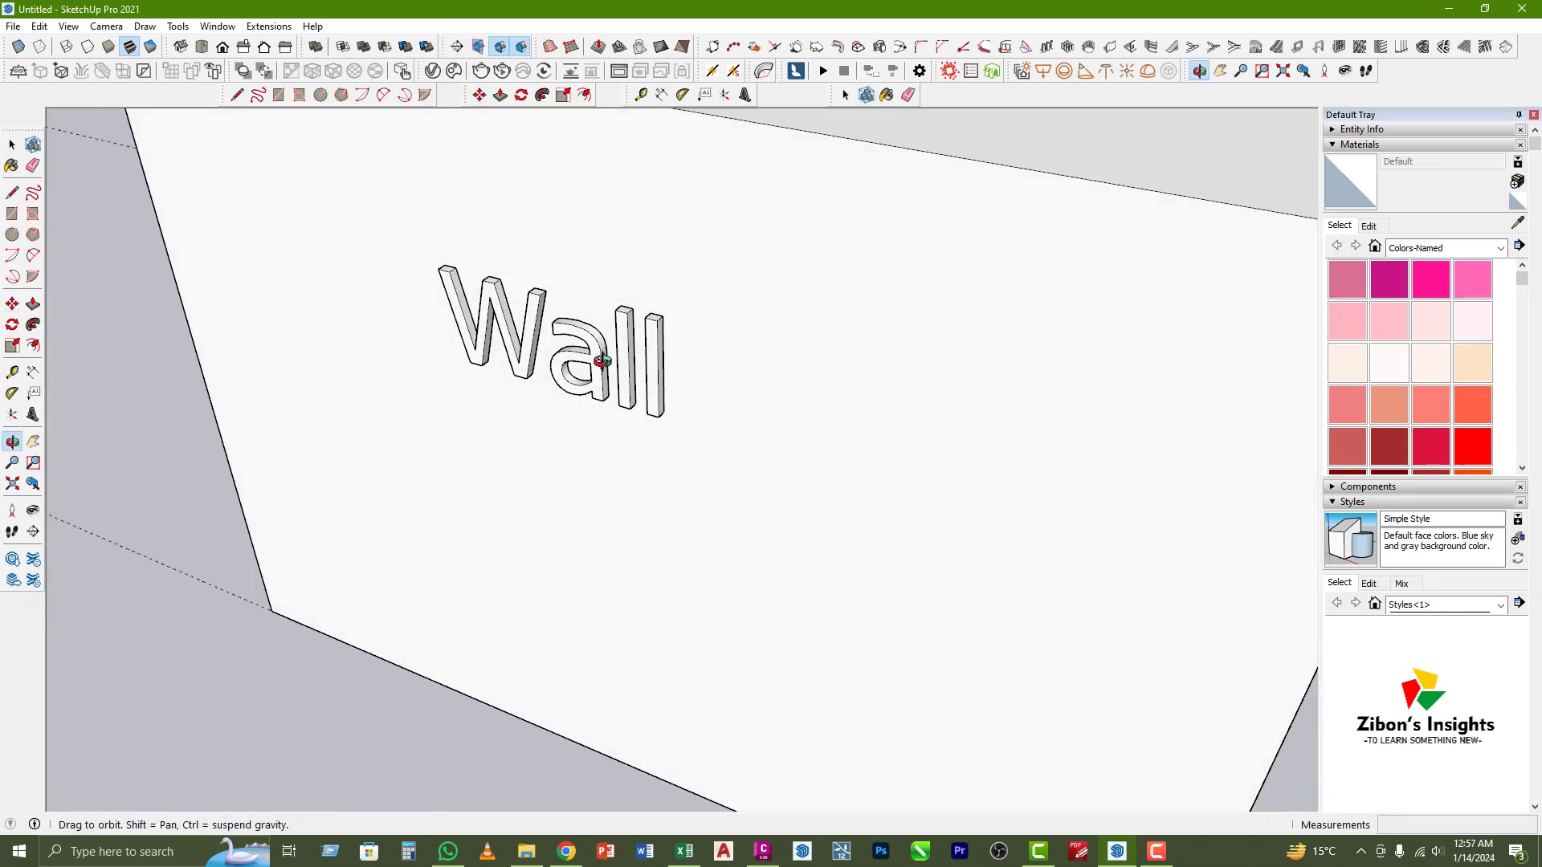
pyautogui.press('p')
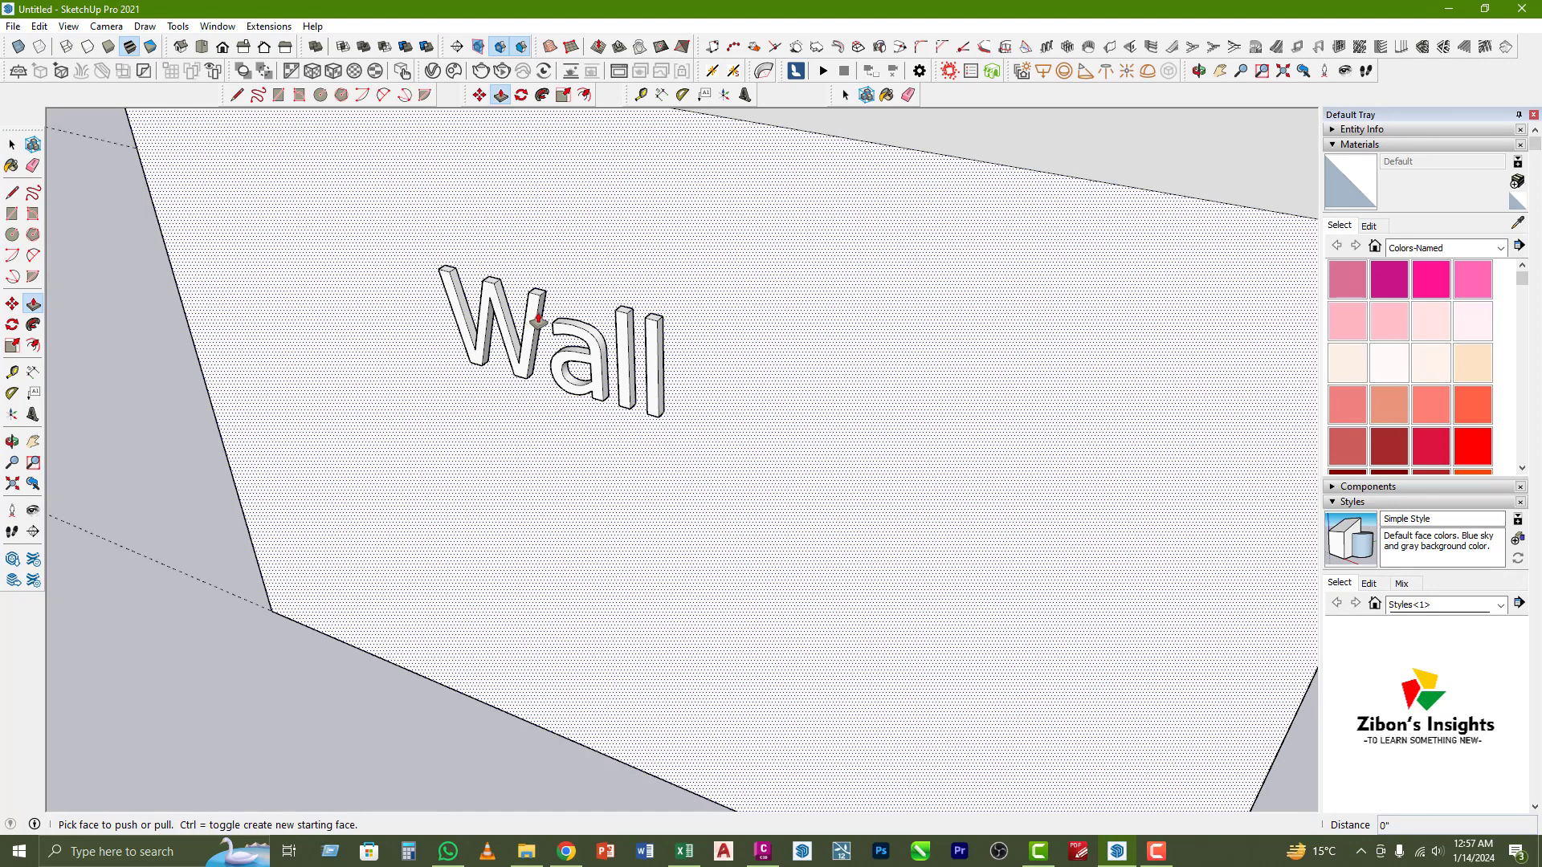
pyautogui.press('space')
pyautogui.click(536, 321)
pyautogui.scroll(-5, 479, 414)
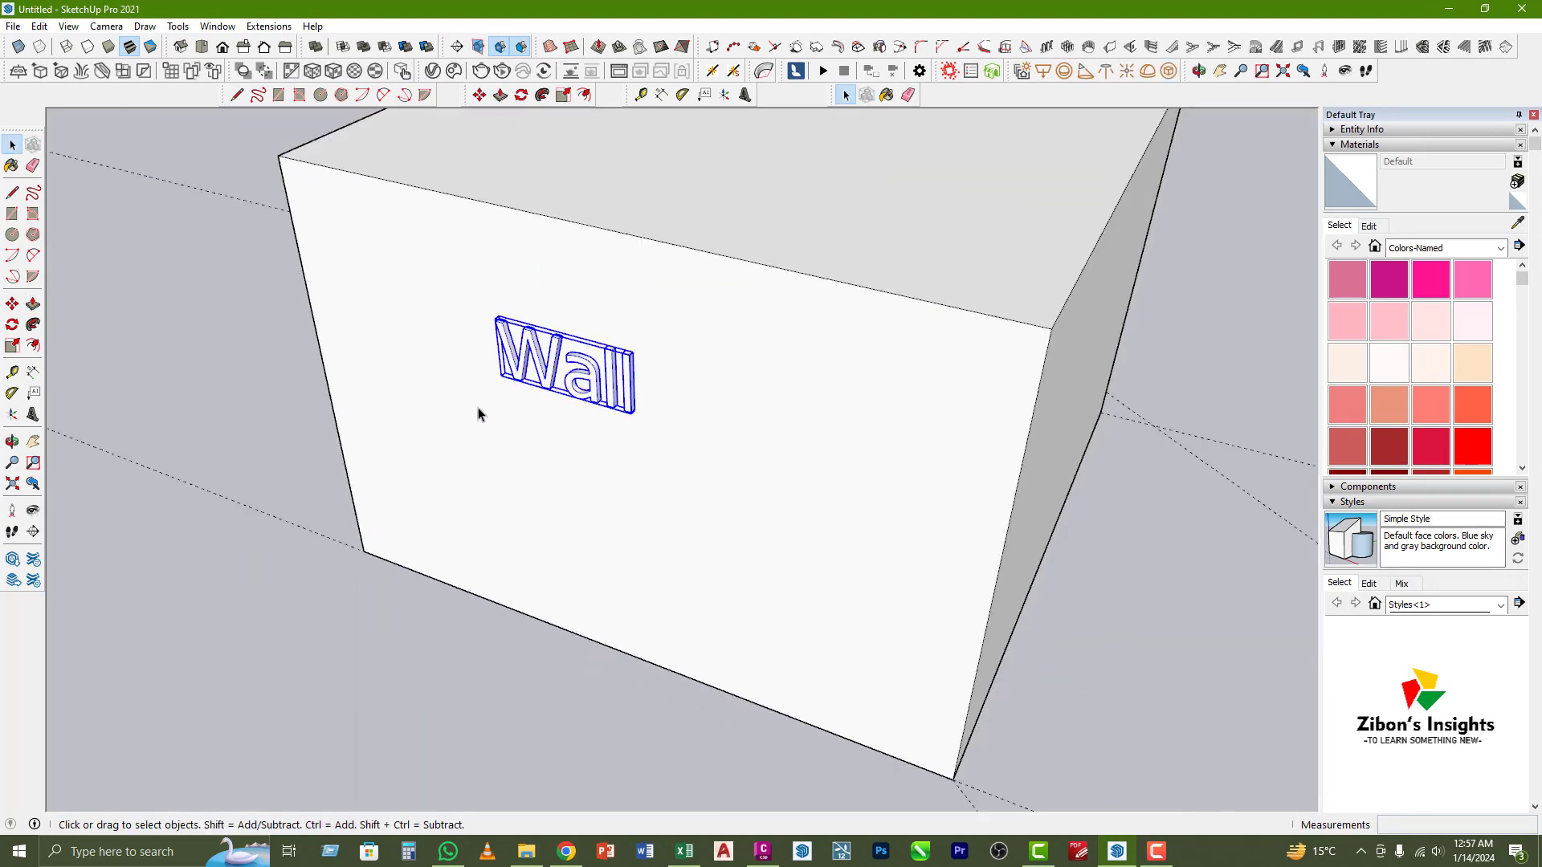
pyautogui.click(266, 390)
pyautogui.moveTo(482, 410); pyautogui.dragTo(594, 361, button='middle')
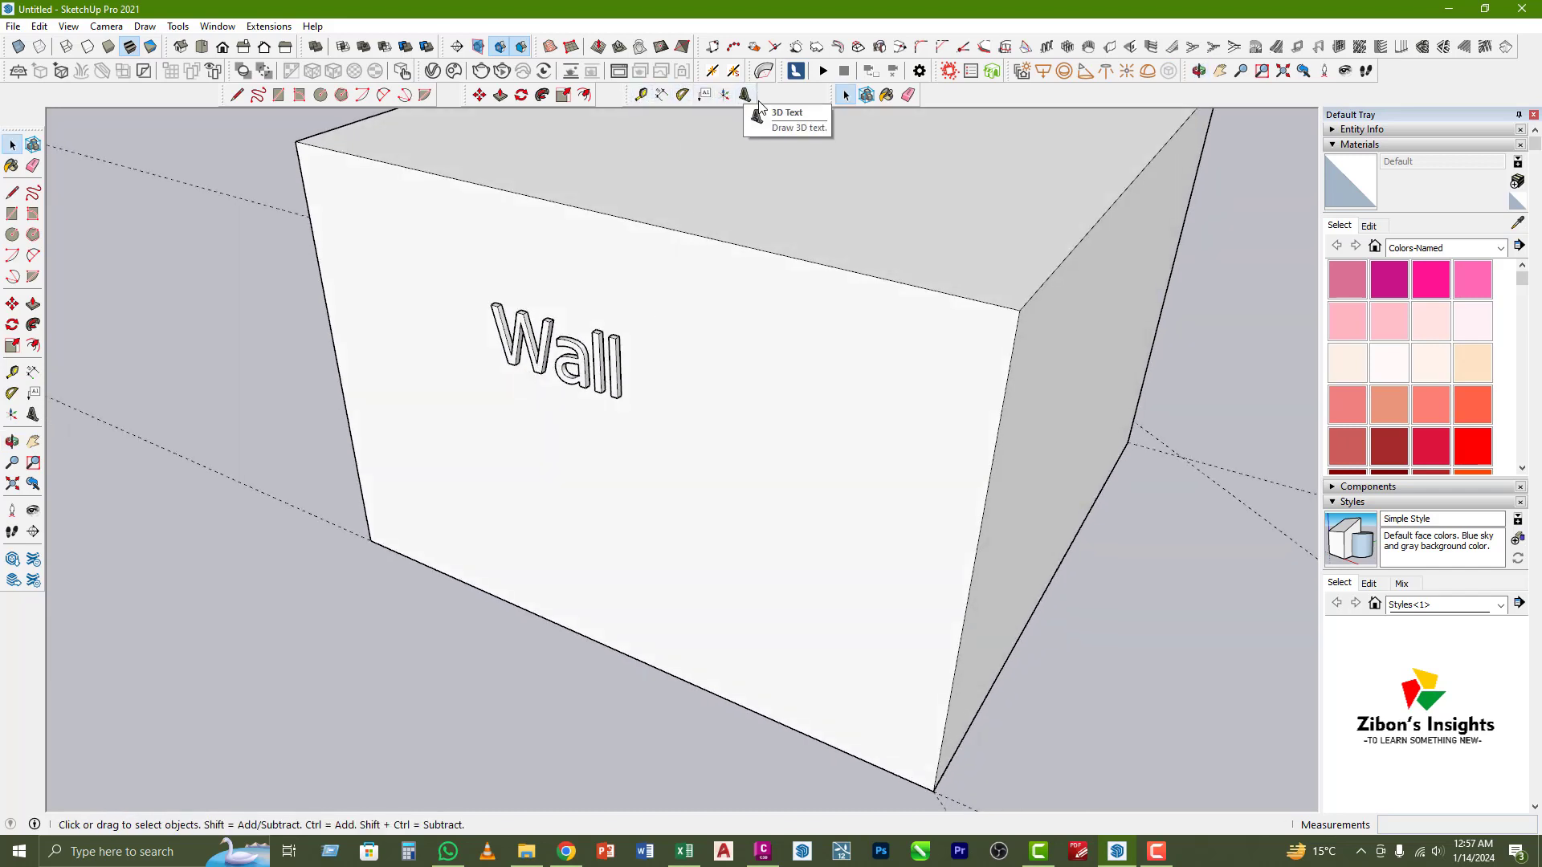
pyautogui.moveTo(709, 289); pyautogui.dragTo(712, 338, button='middle')
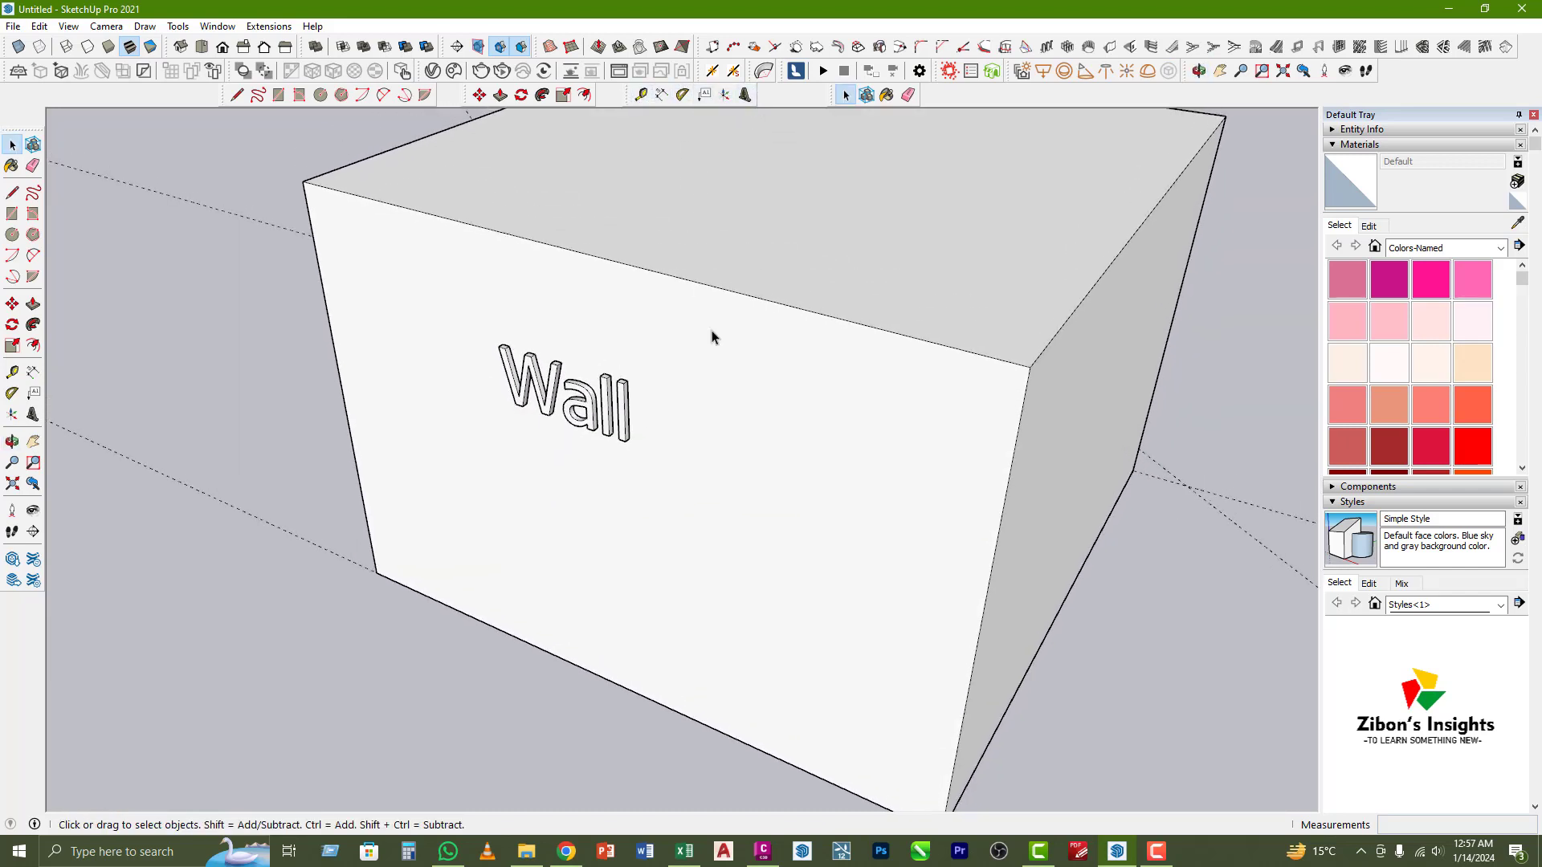